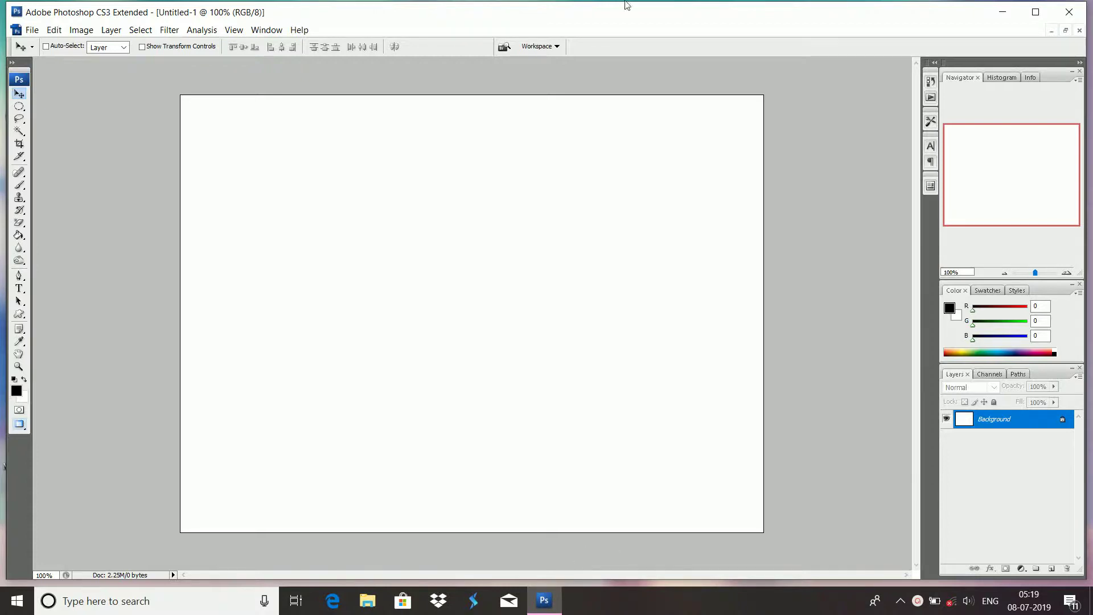
Step: Select the entire canvas with the Rectangular Marquee tool and add a new layer with the default settings
click(18, 107)
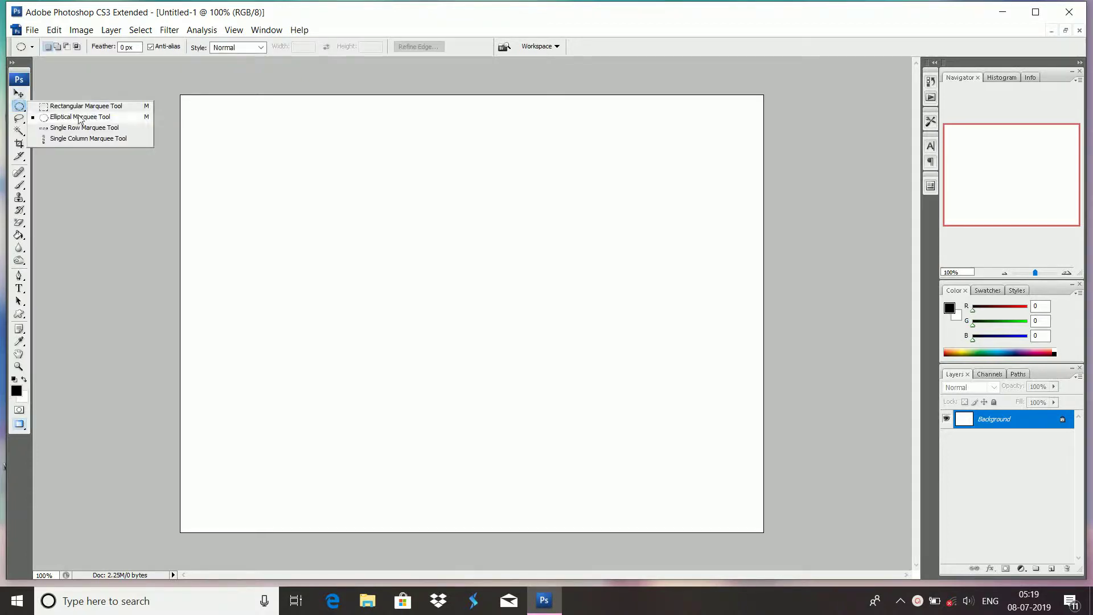
click(89, 107)
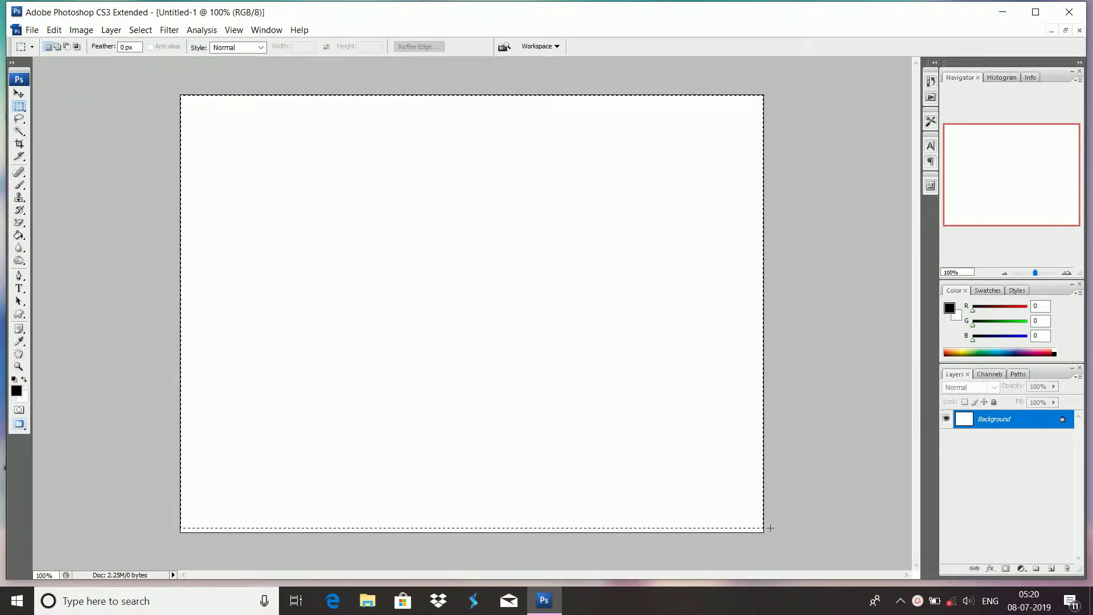
drag(770, 528, 763, 532)
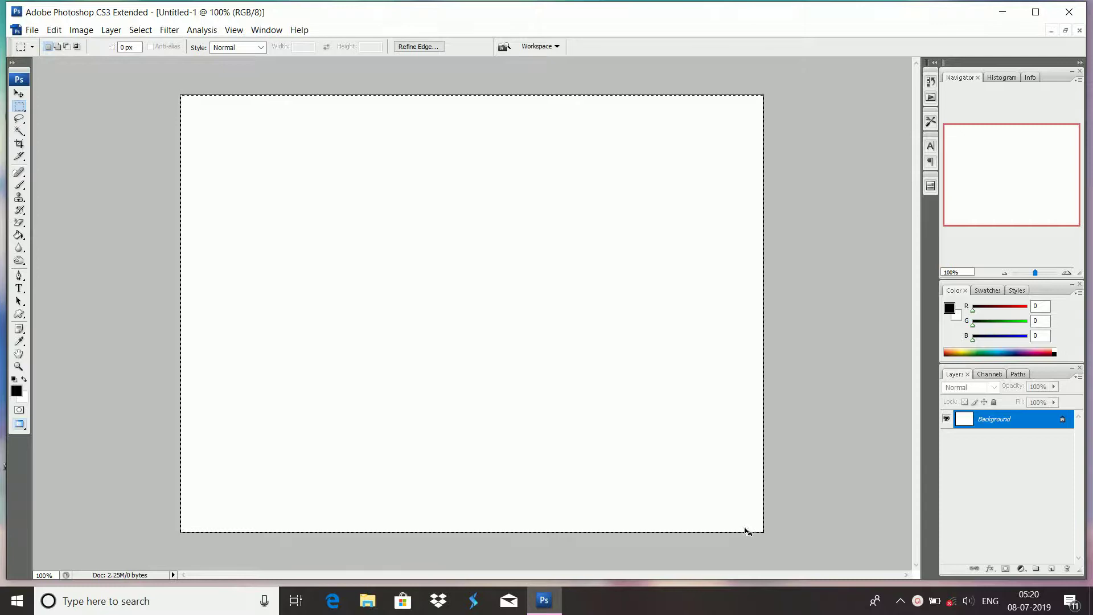
key(ctrl+shift+n)
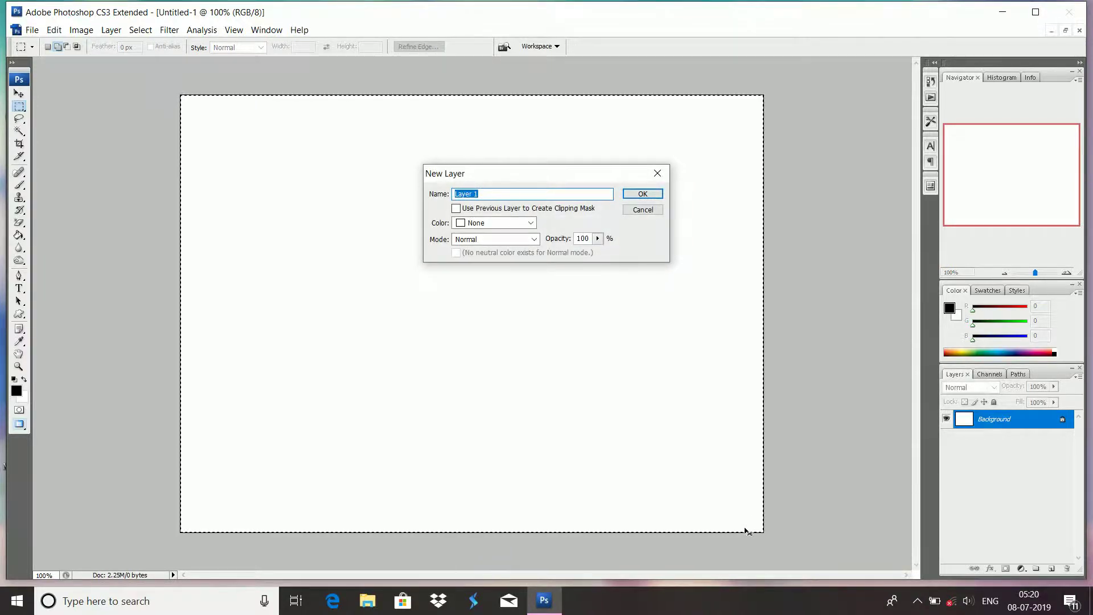
key(Return)
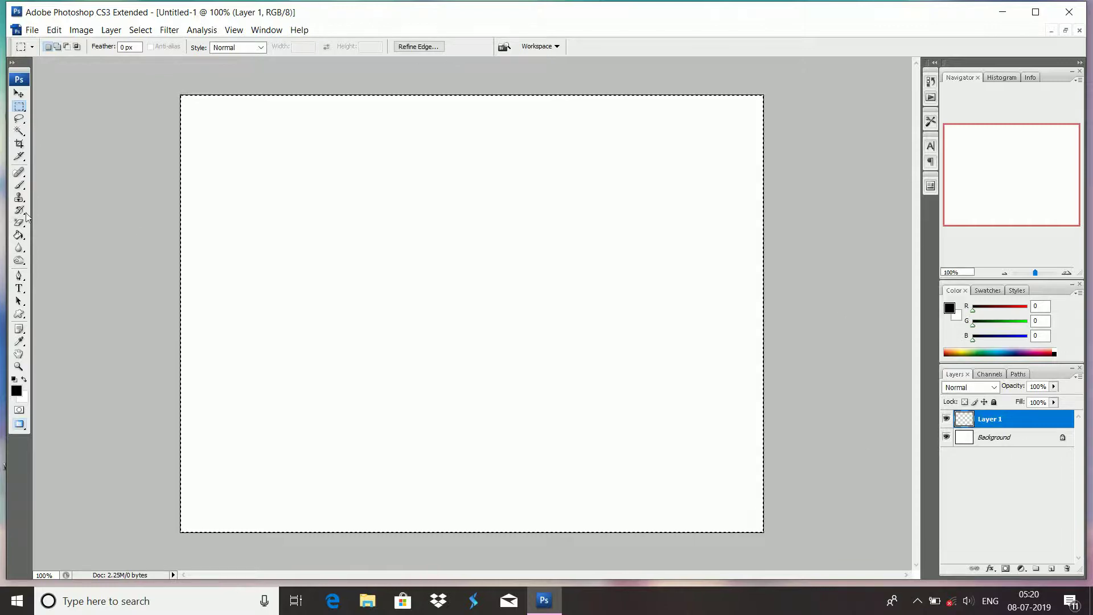
Step: Fill the selection with the black-blue-black linear gradient running diagonally from upper left to lower right, and deselect
click(20, 234)
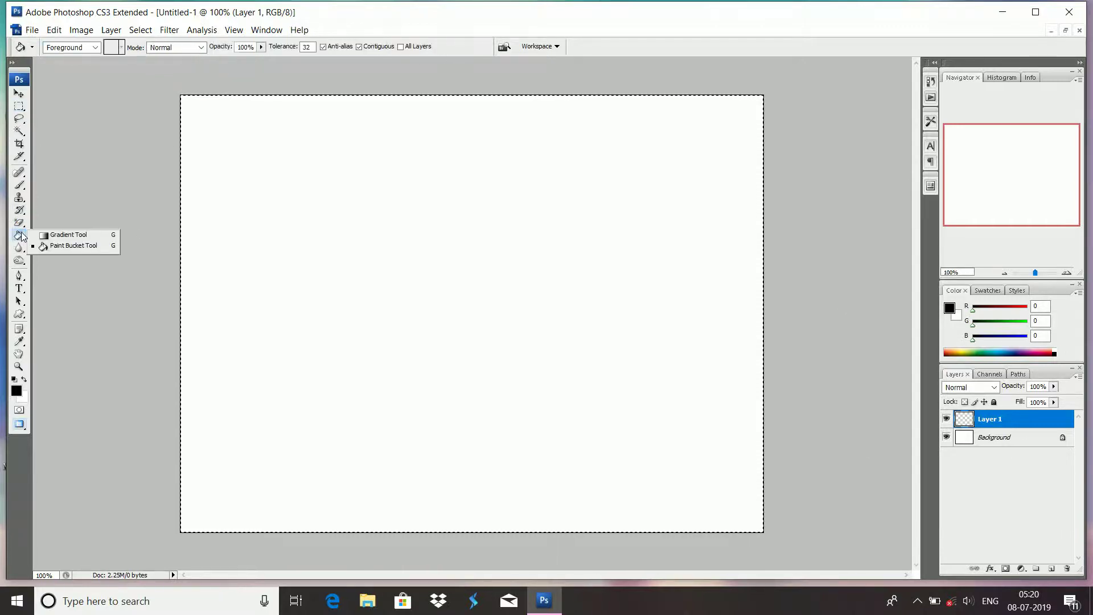
click(98, 235)
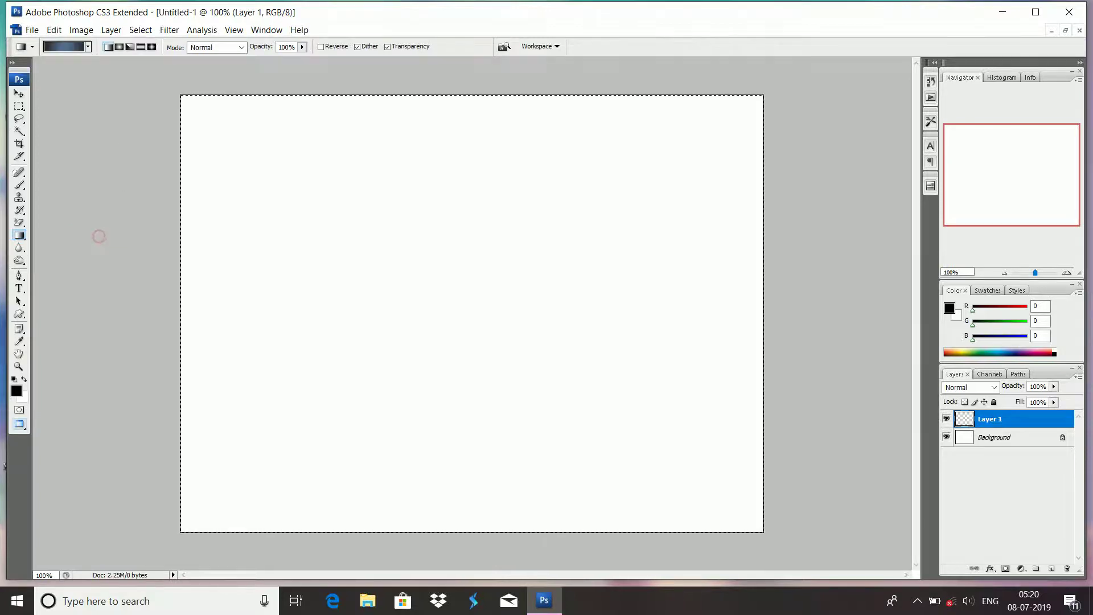
click(69, 47)
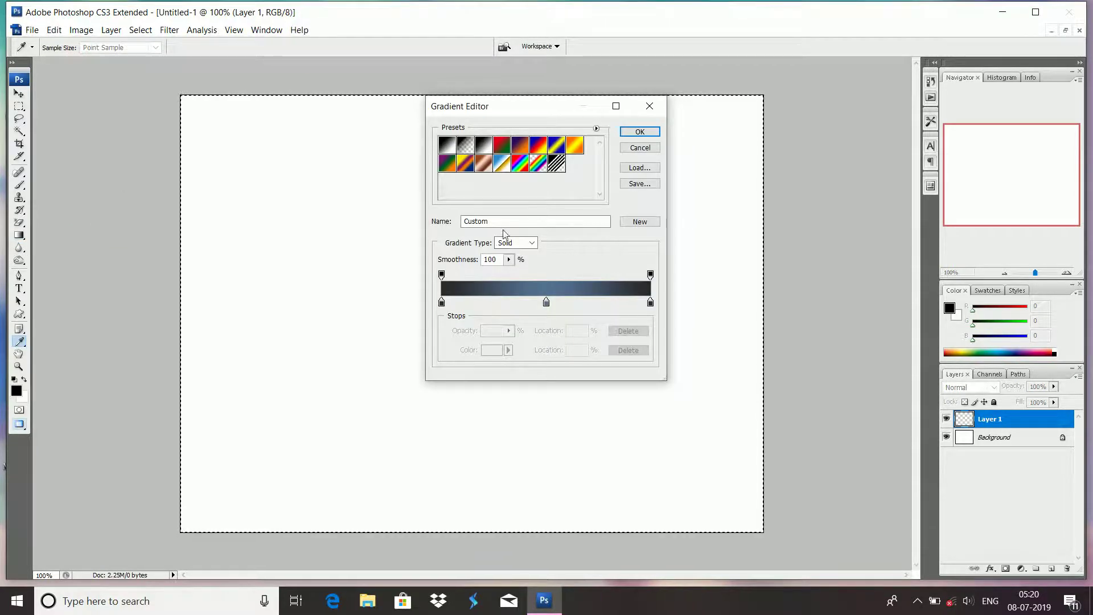
click(640, 131)
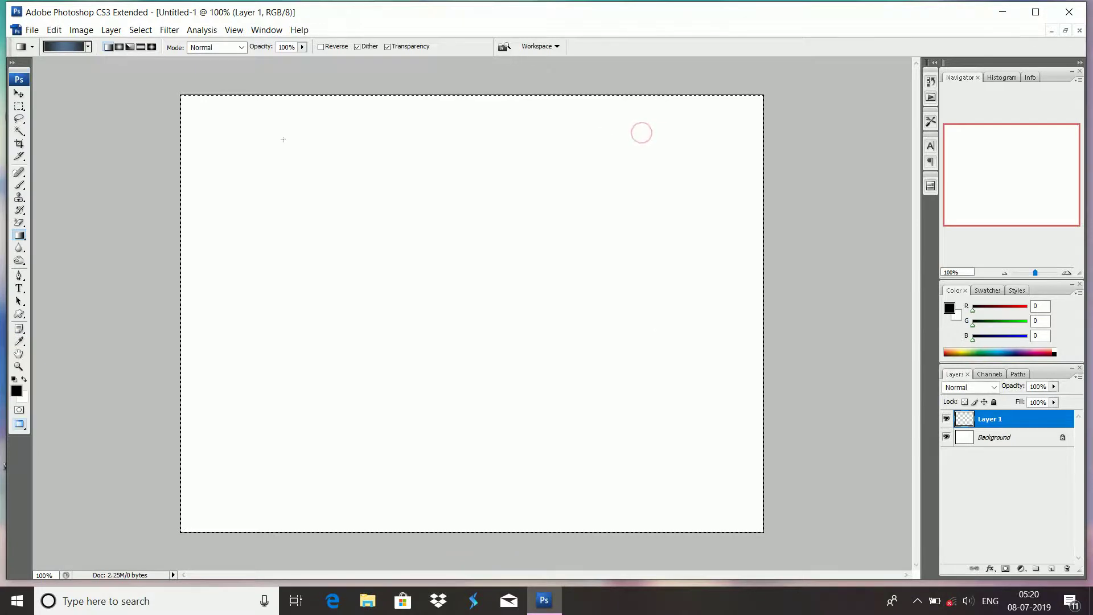
drag(247, 124, 750, 508)
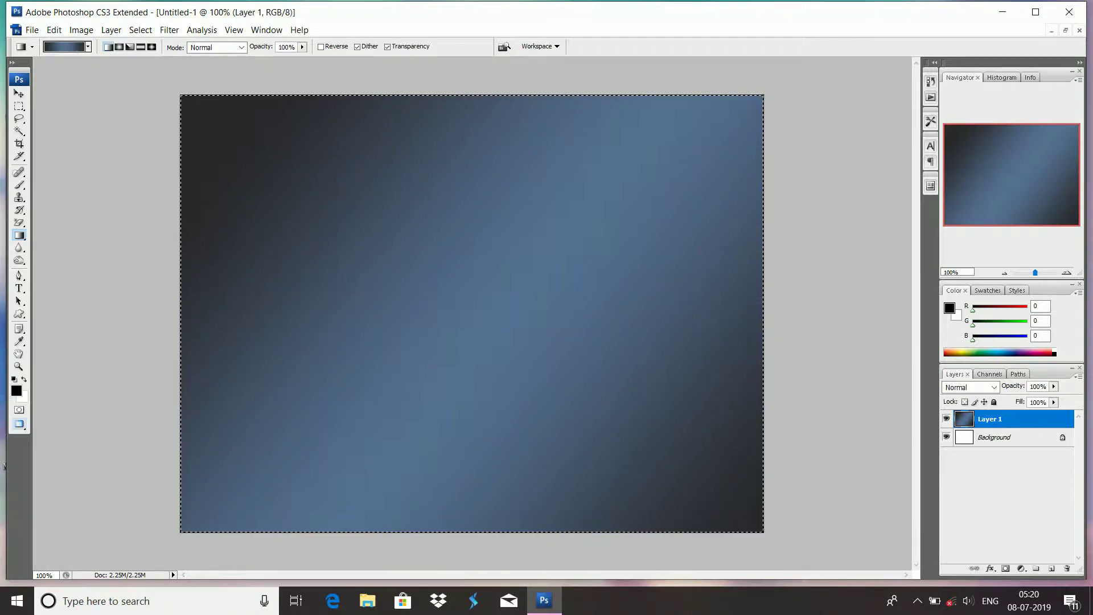
key(ctrl+d)
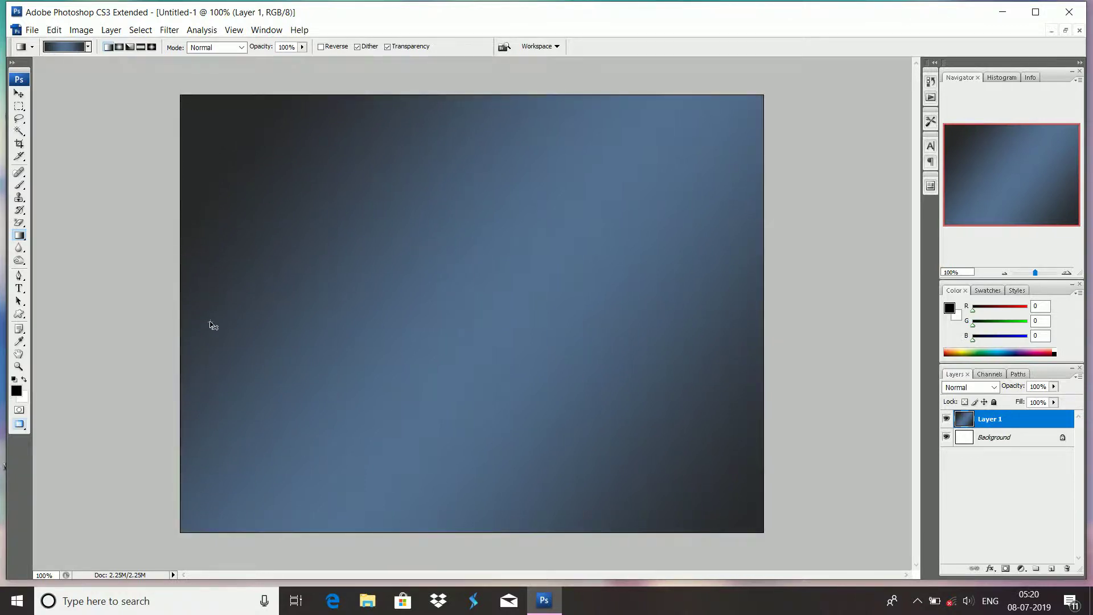
Step: Switch to the Move tool, float the gradient document's window, and move it clear of the workspace's left side
click(19, 94)
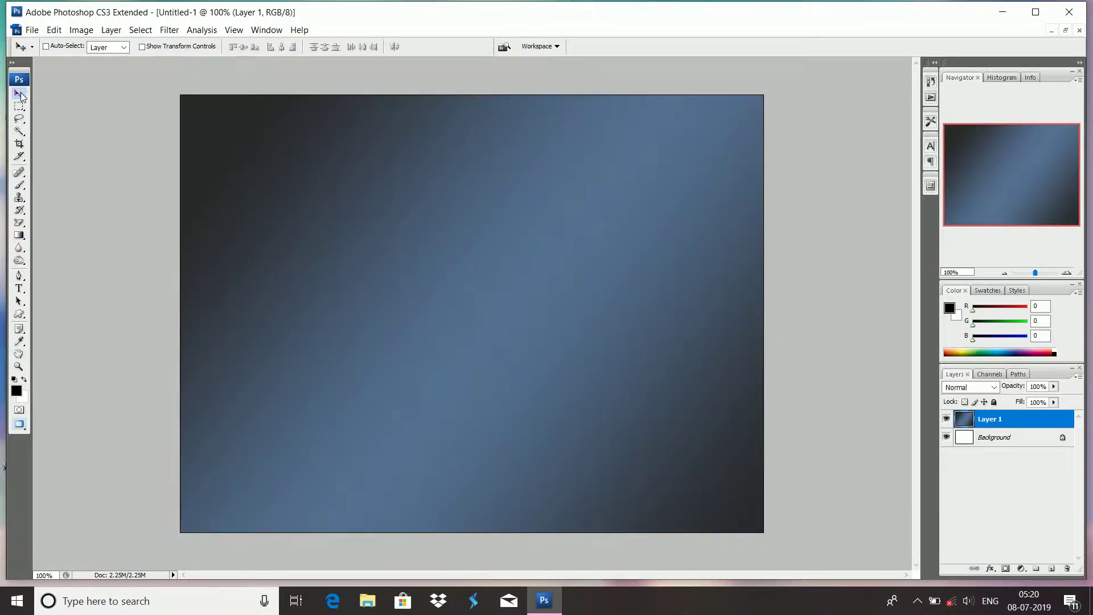
click(1066, 31)
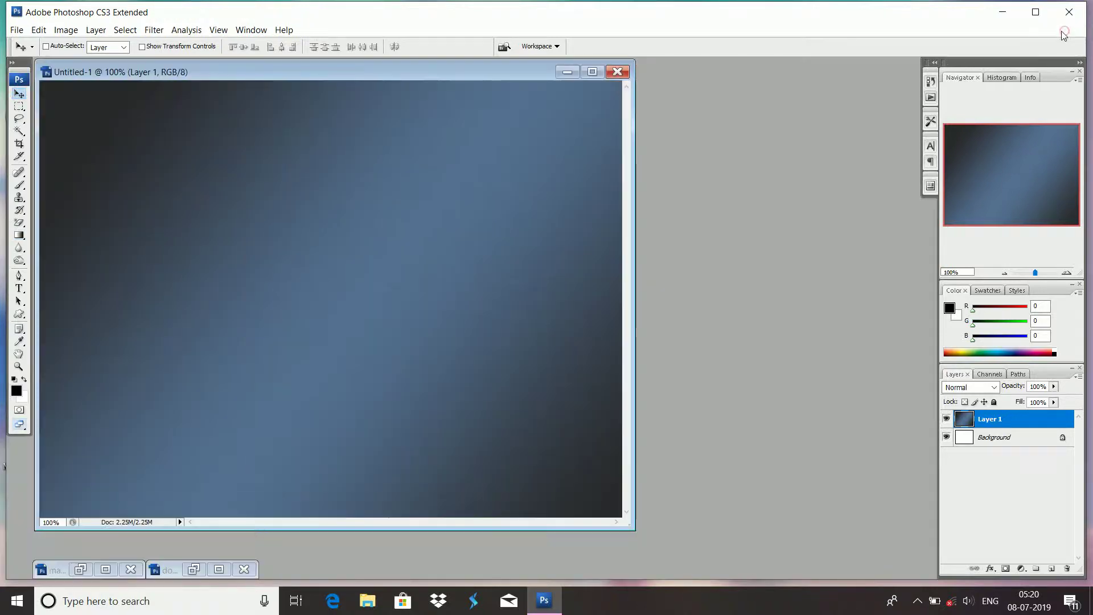
drag(257, 68, 487, 83)
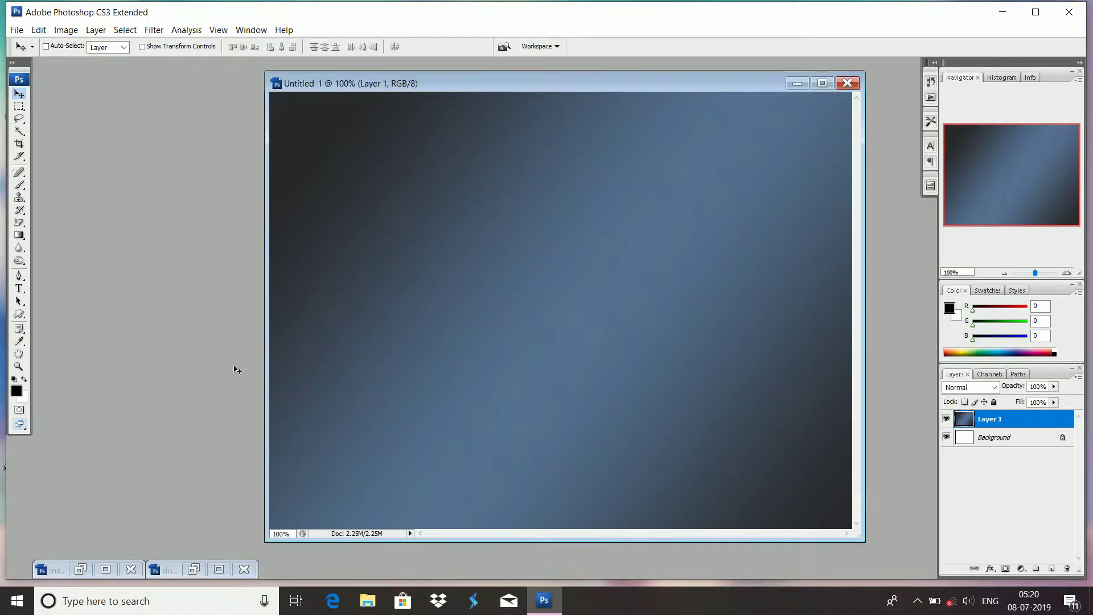
click(218, 568)
click(1053, 29)
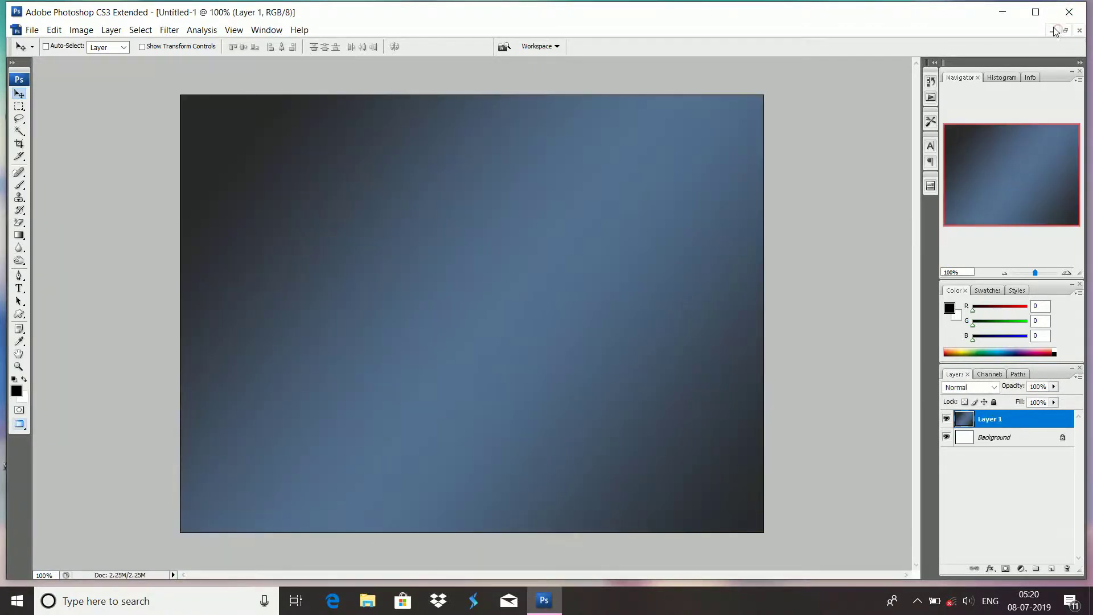
click(1065, 30)
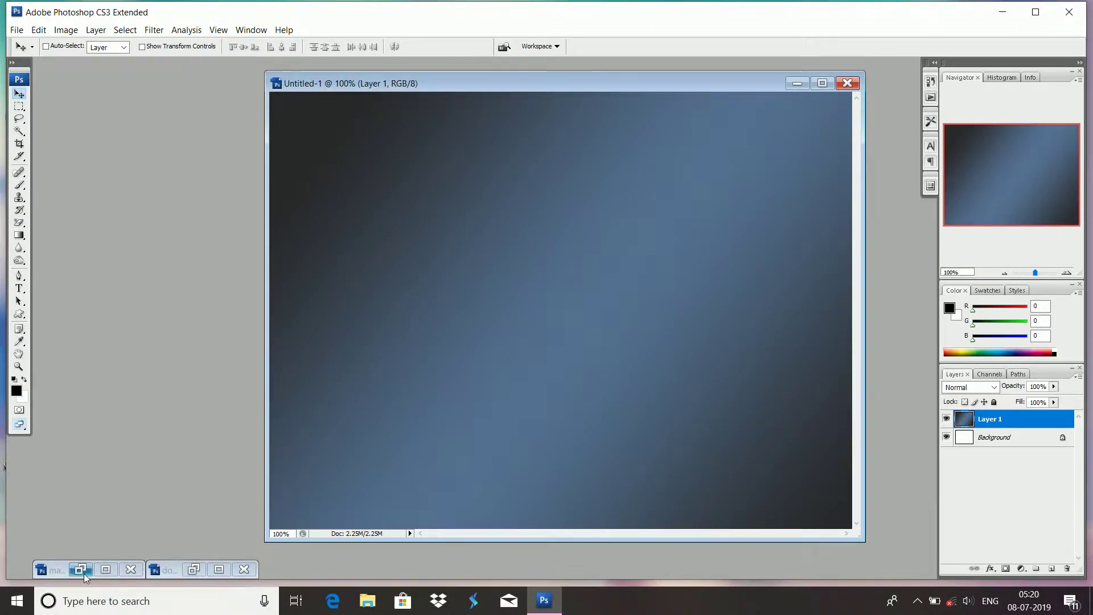
Step: Copy the main_ant-leaf-10.jpg picture into the maximized gradient document and place it near the middle of the canvas
click(105, 569)
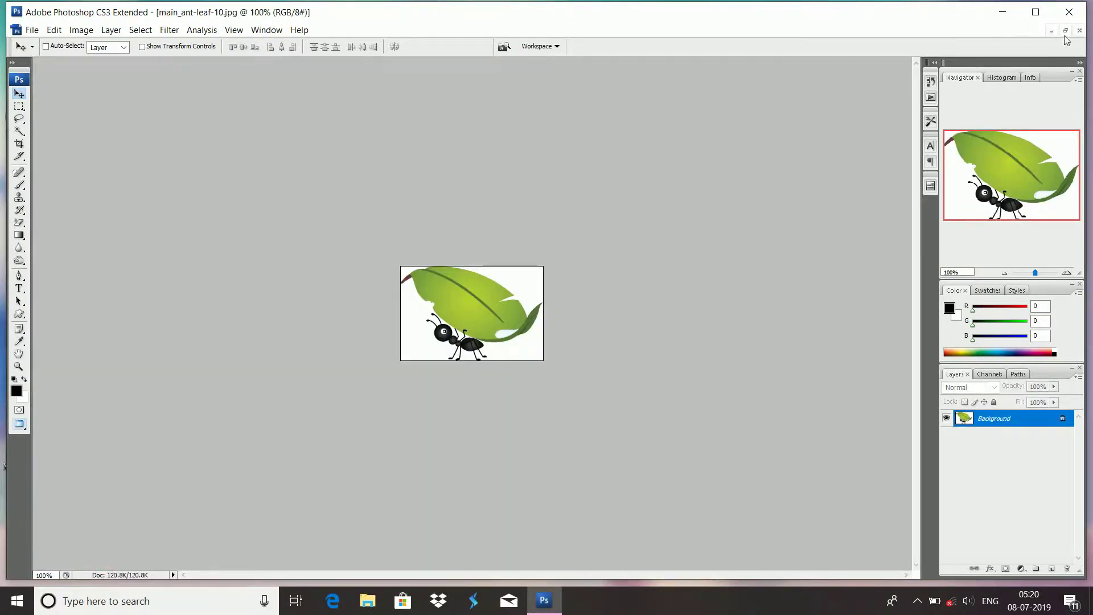
click(1066, 31)
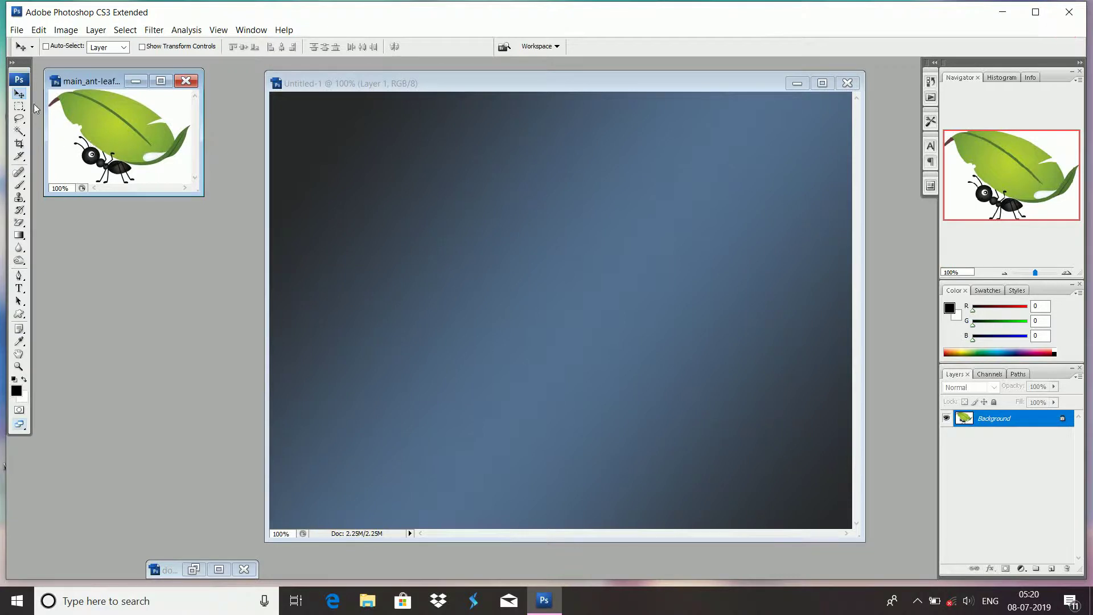
drag(134, 143, 566, 286)
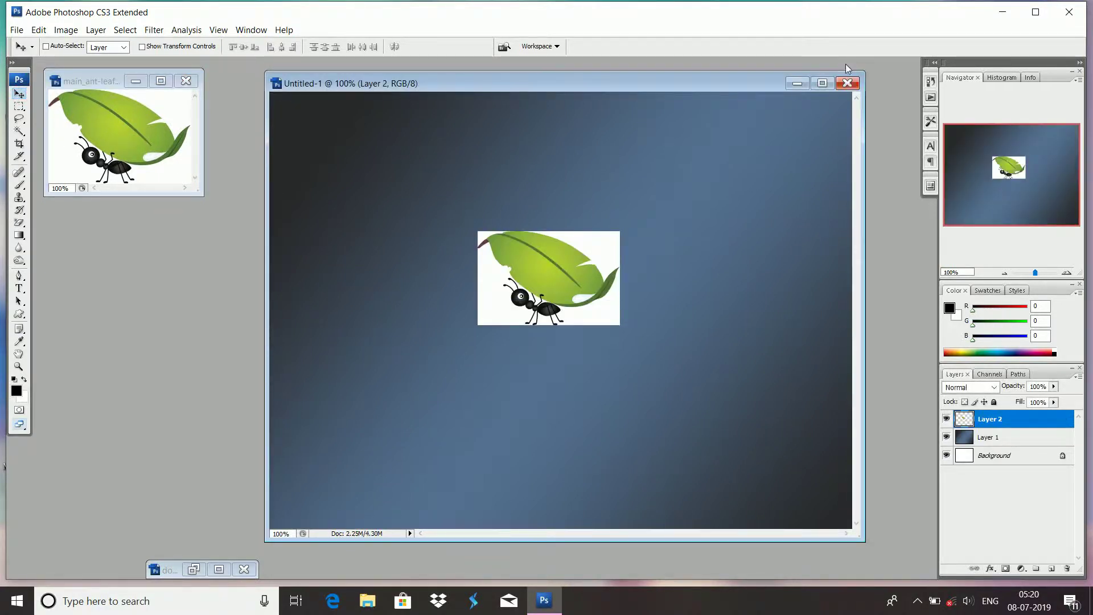
click(822, 84)
drag(471, 301, 473, 319)
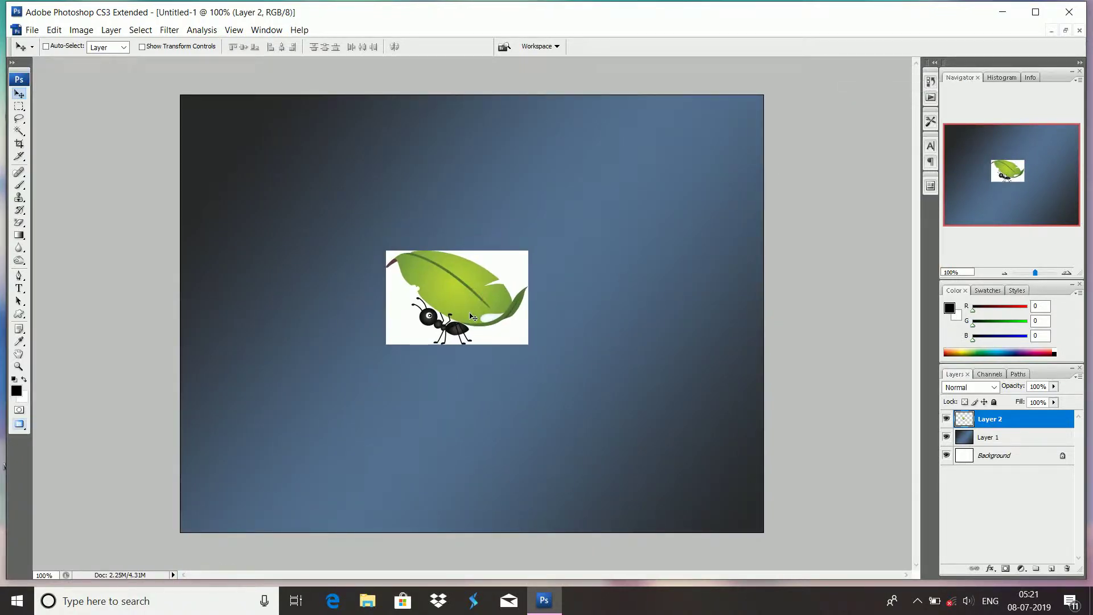
Step: Scale the ant and leaf picture up proportionally about its centre to about 221% with Free Transform
key(ctrl+t)
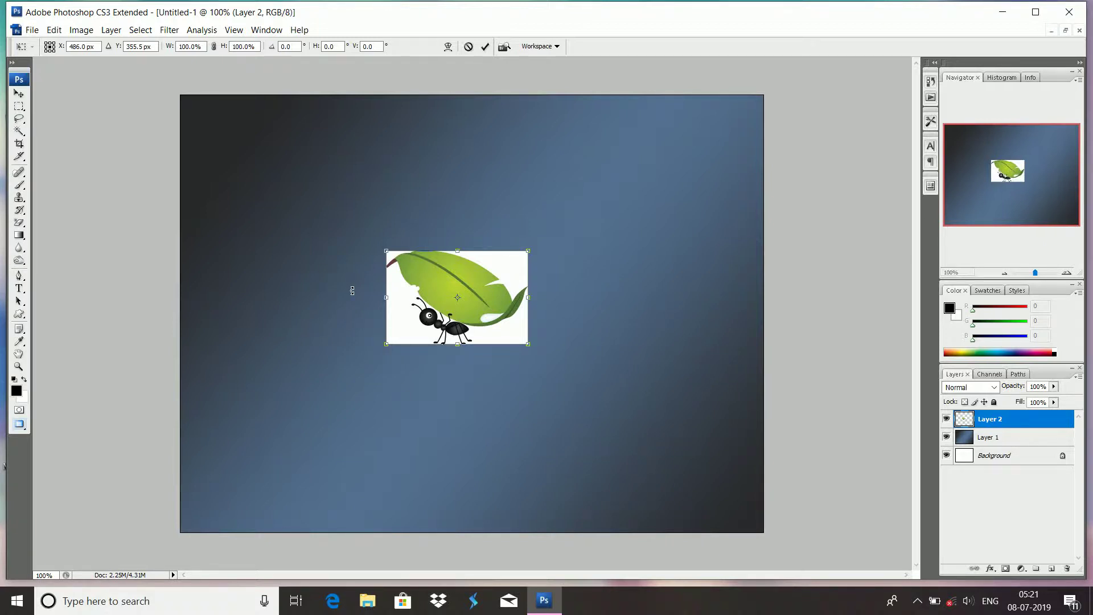
drag(528, 345, 600, 422)
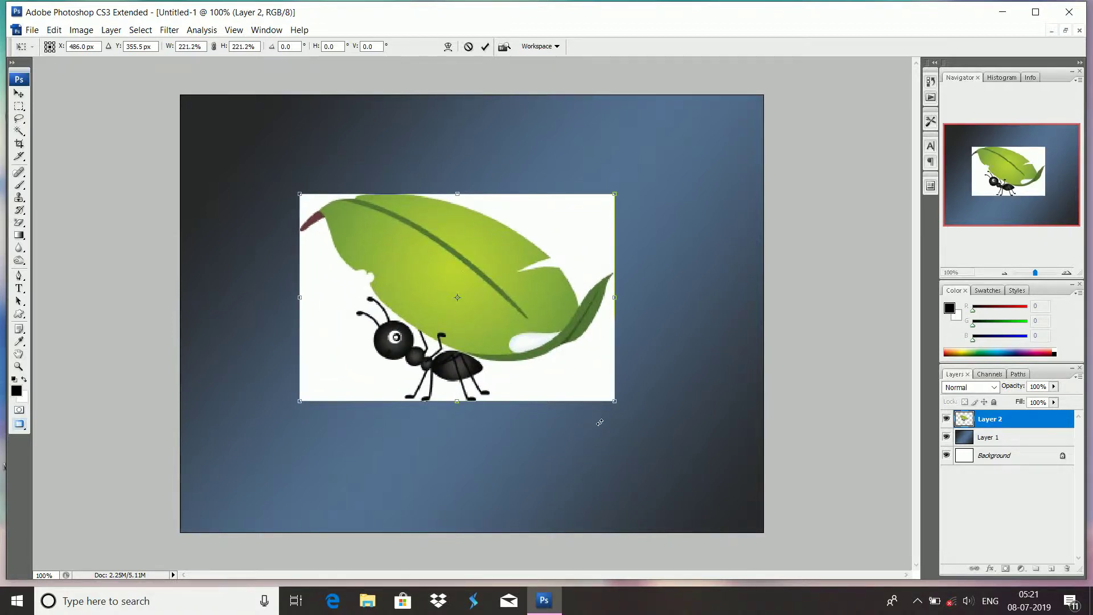
key(Return)
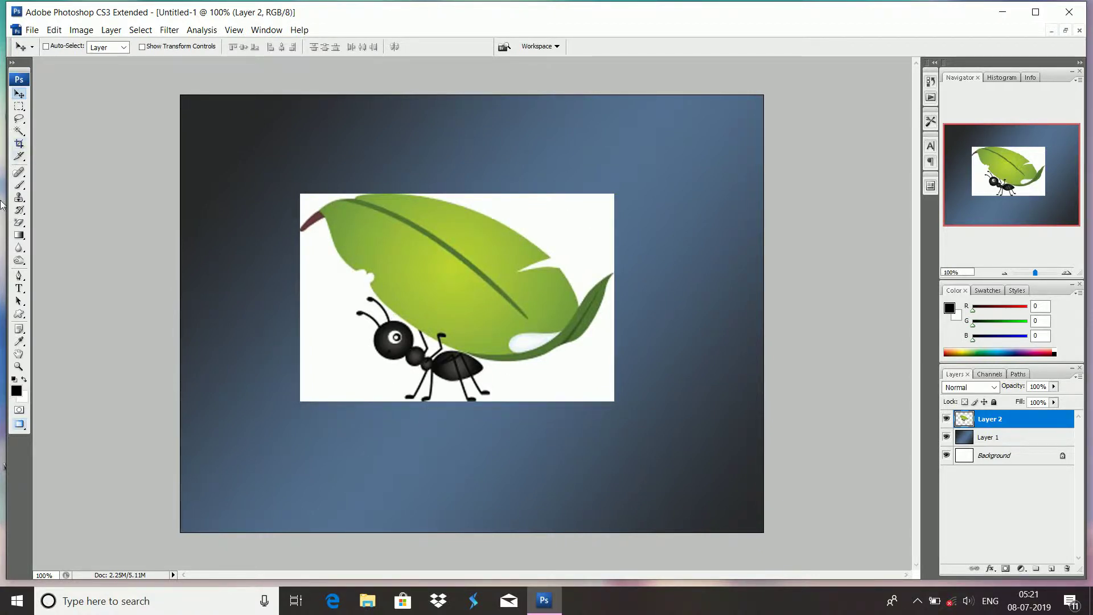
Step: Erase the upper right part of the leaf with the Eraser tool, enlarging the brush to 90
click(21, 222)
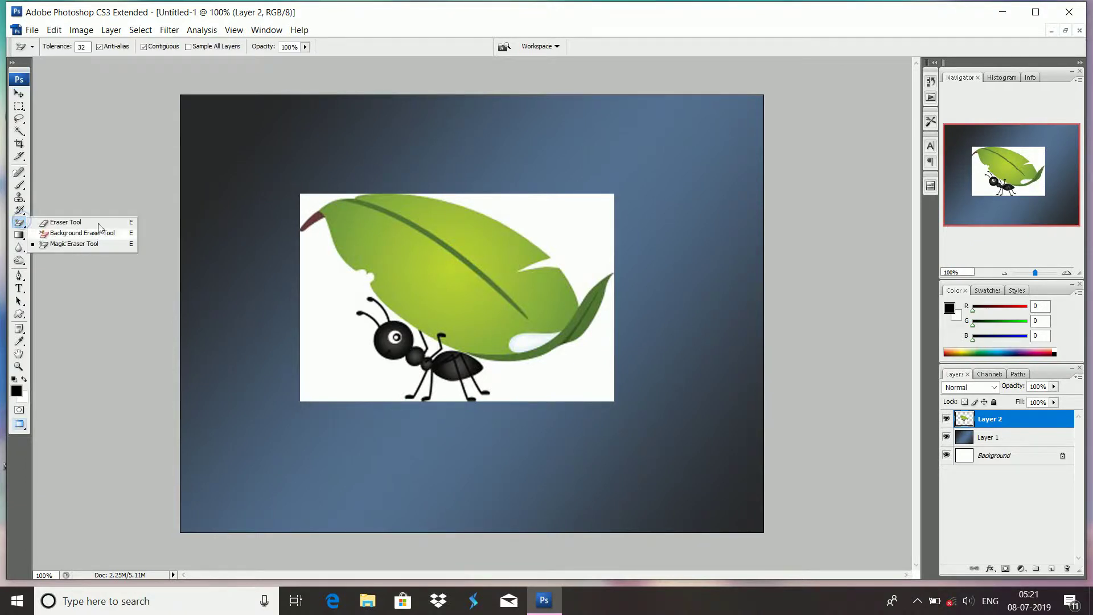
click(65, 222)
mouse_move(348, 209)
mouse_down()
mouse_move(548, 330)
mouse_move(433, 262)
mouse_move(485, 284)
mouse_move(539, 259)
mouse_move(493, 270)
mouse_move(472, 262)
mouse_up()
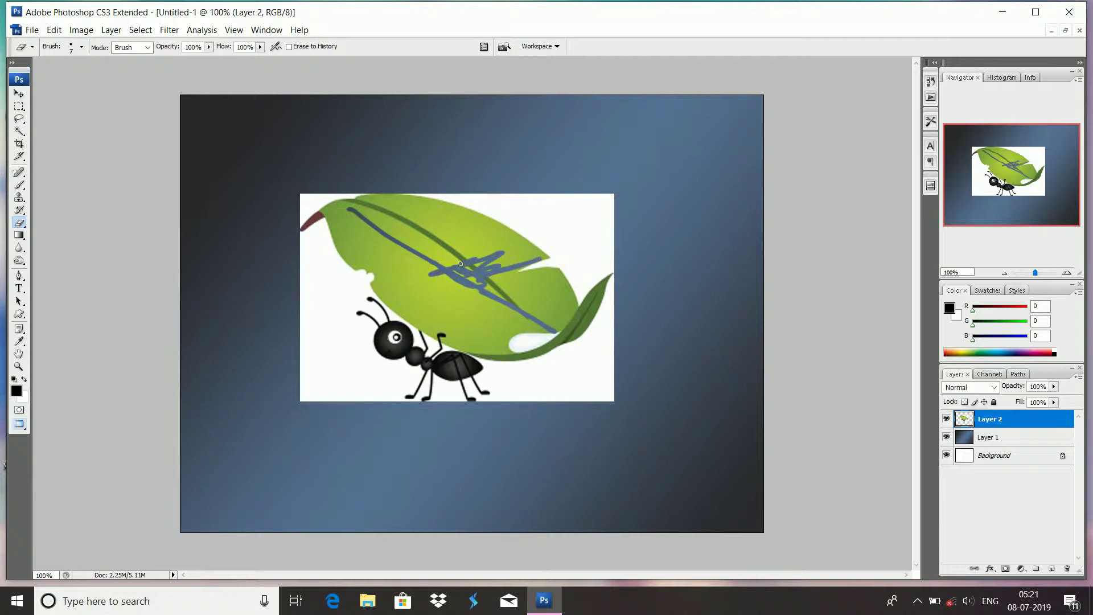
key(bracketright)
key(bracketright)
key(bracketright)
key(bracketright)
key(bracketright)
mouse_move(461, 263)
mouse_down()
mouse_move(463, 230)
mouse_move(447, 234)
mouse_move(513, 220)
mouse_move(527, 256)
mouse_move(471, 315)
mouse_move(578, 299)
mouse_move(621, 269)
mouse_move(603, 290)
mouse_move(589, 200)
mouse_move(590, 236)
mouse_move(581, 223)
mouse_move(556, 230)
mouse_move(576, 201)
mouse_move(441, 210)
mouse_move(493, 202)
mouse_move(529, 129)
mouse_up()
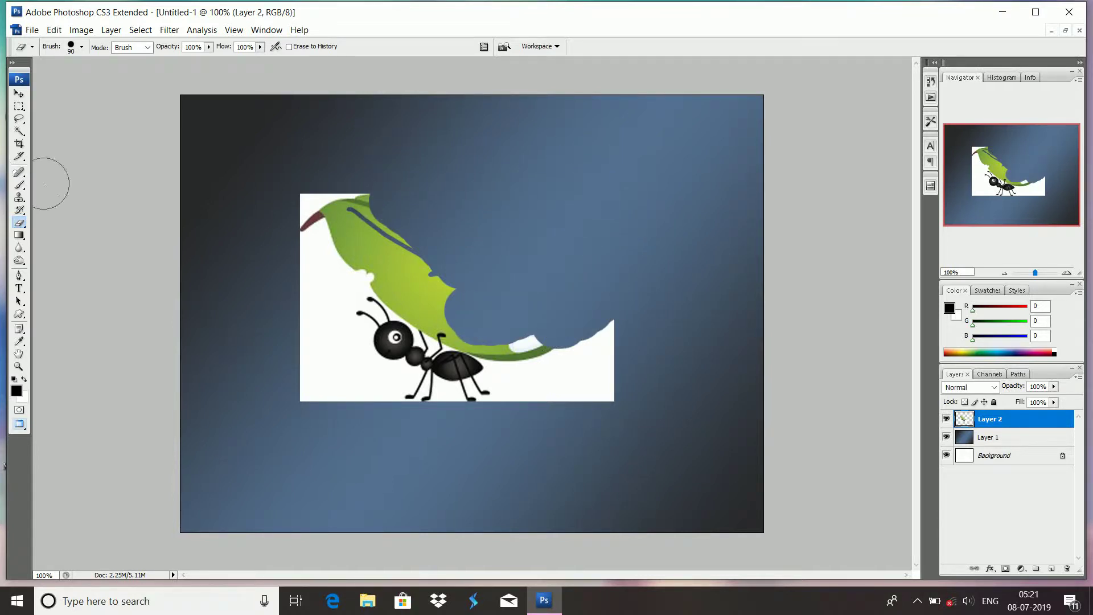
Step: Remove the large white background areas around the leaf and ant with the Magic Eraser tool at tolerance 32
right_click(19, 223)
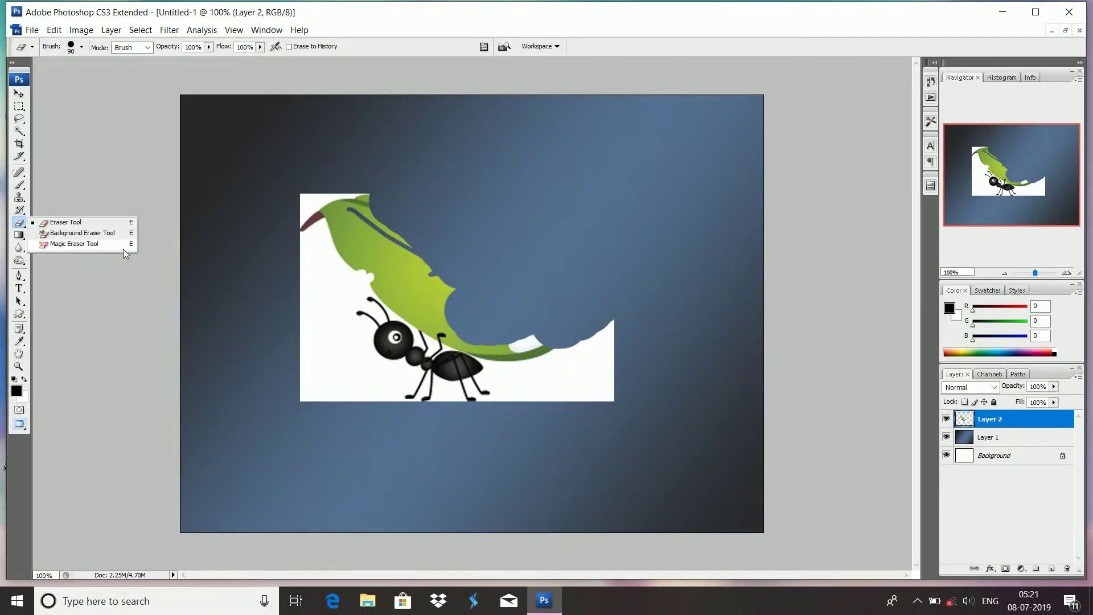
click(107, 244)
click(312, 239)
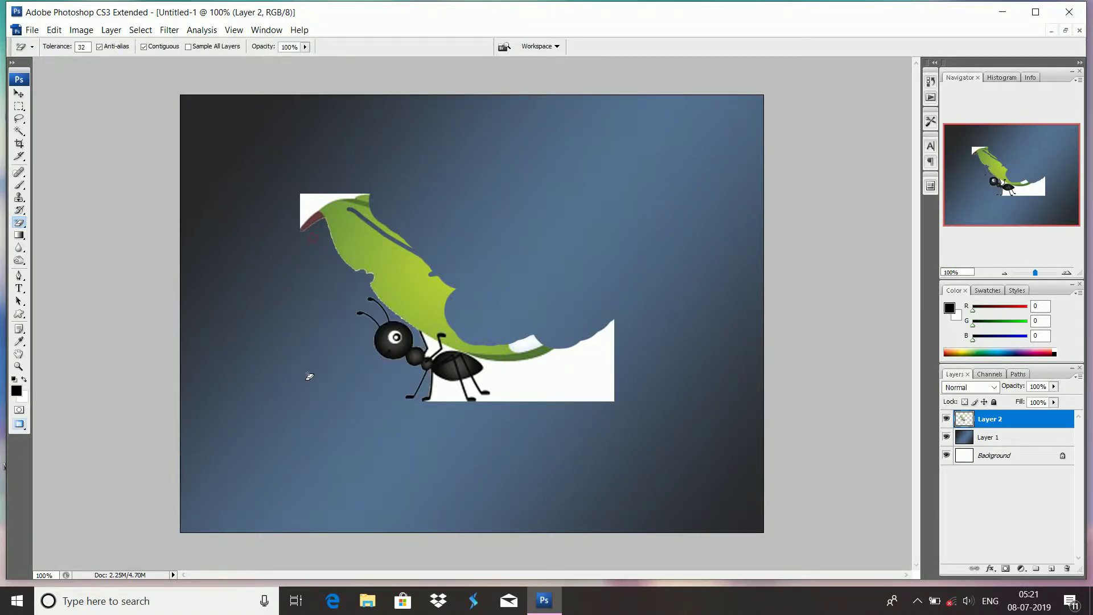
click(532, 366)
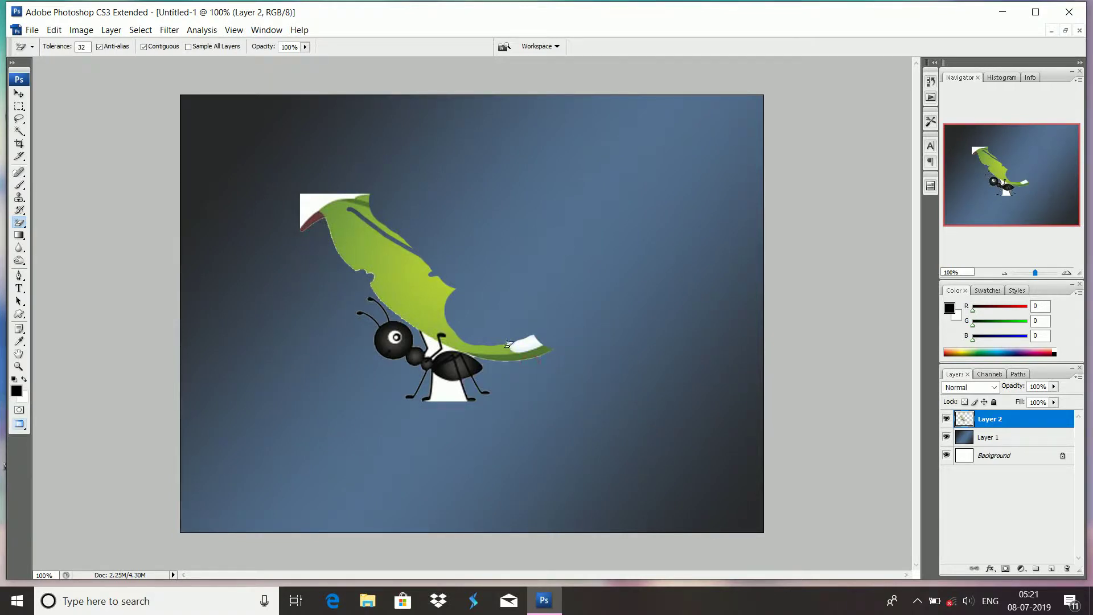
click(309, 198)
click(312, 196)
click(313, 196)
Step: Magic-erase the main green leaf area and the white patches at its tip, between the ant's legs and above its back
click(346, 223)
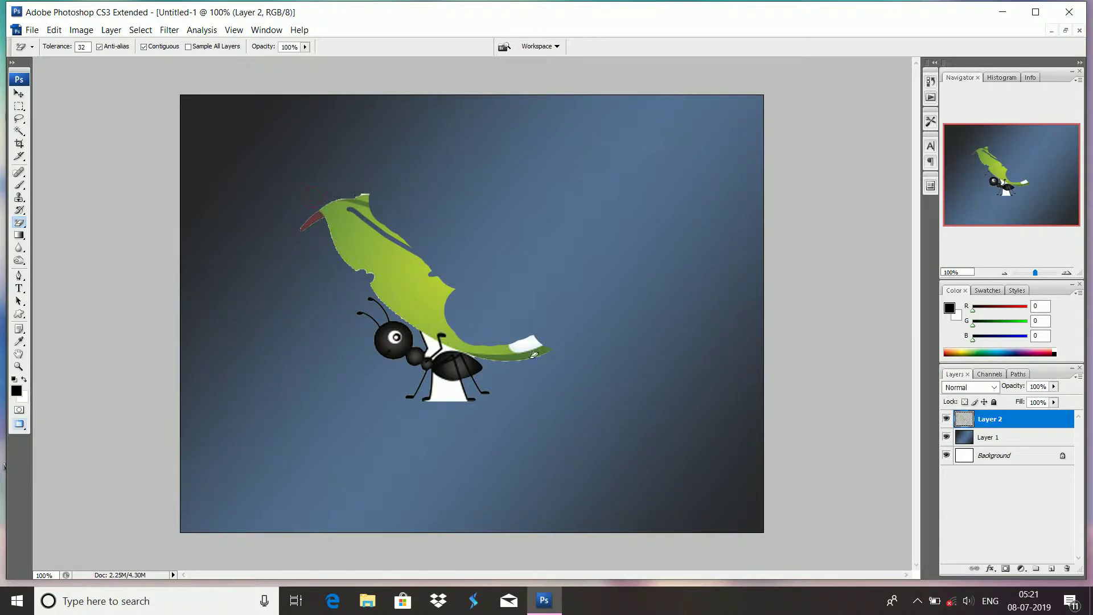
click(420, 267)
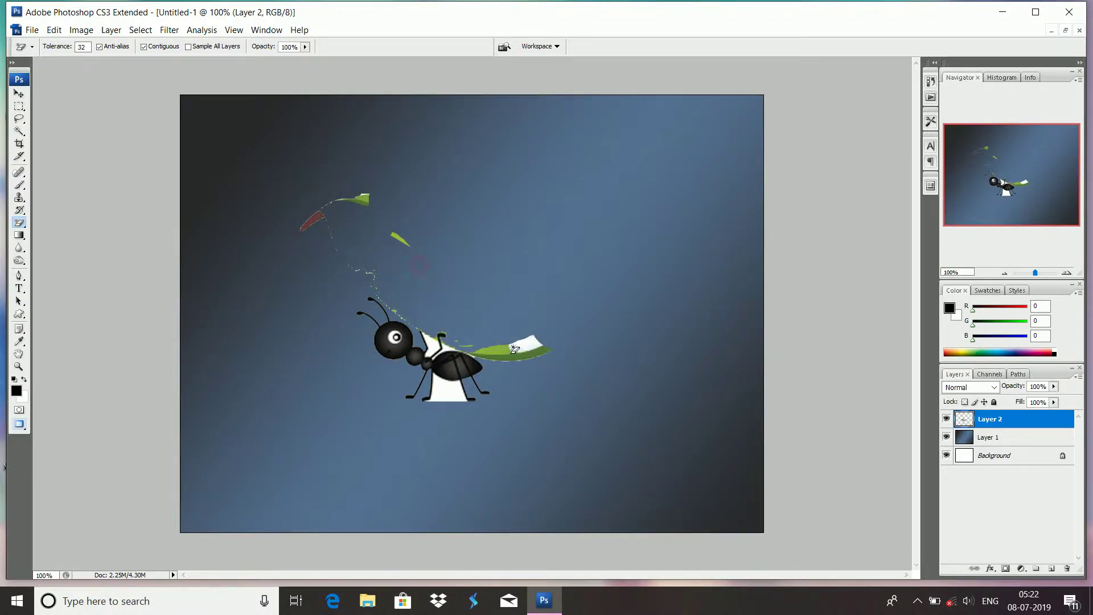
click(515, 349)
click(434, 397)
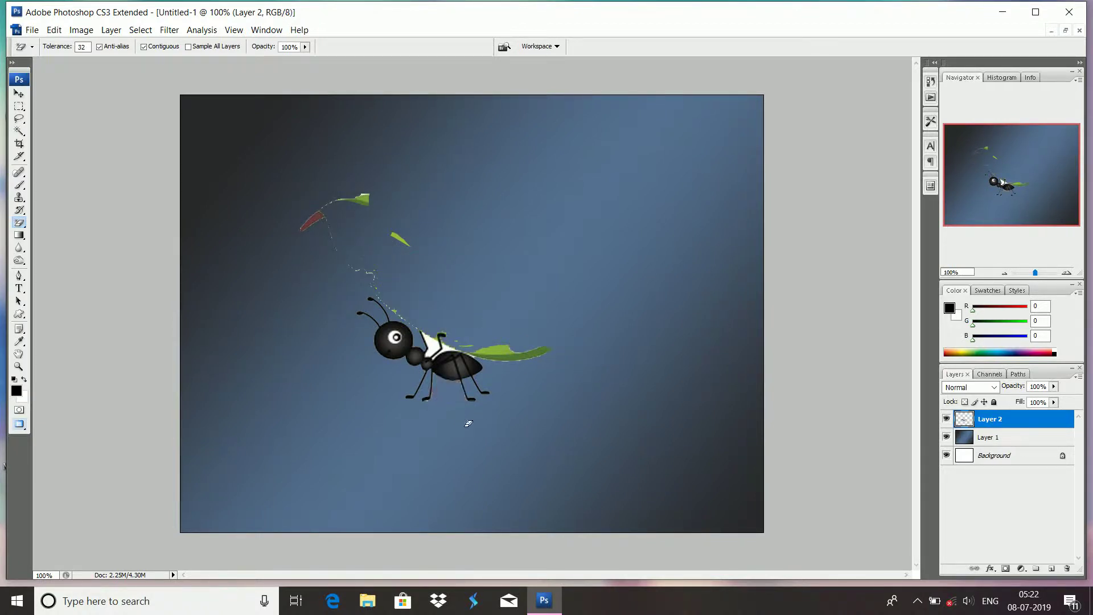
click(431, 349)
click(449, 349)
click(446, 351)
click(460, 349)
Step: Erase the leftover leaf fragments around the ant and the specks beside its antennae with the Eraser tool at brush size 90
right_click(13, 225)
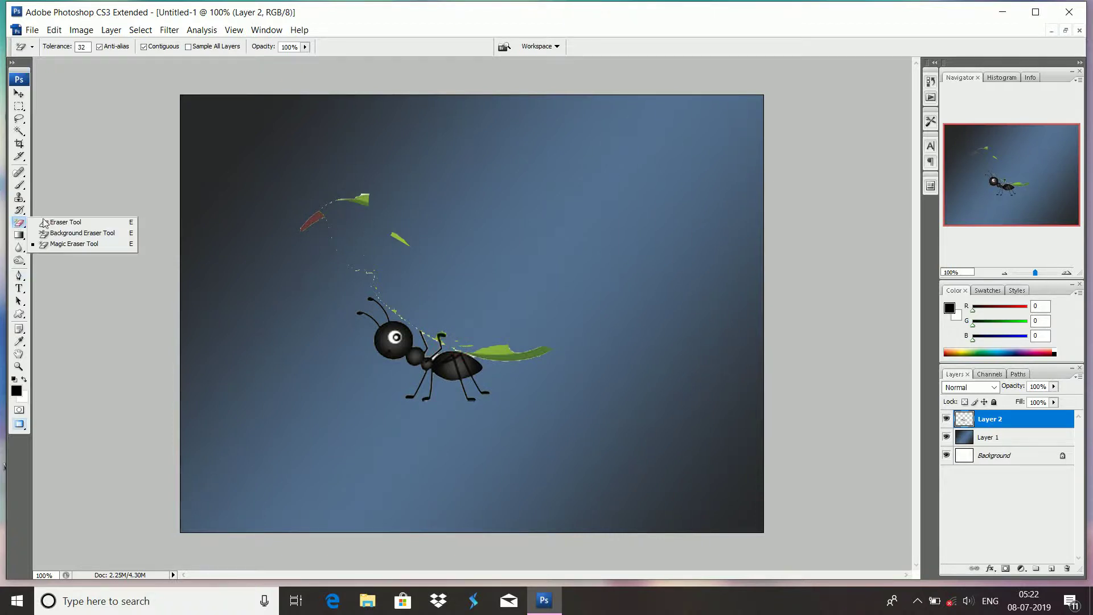
click(104, 221)
mouse_move(229, 222)
mouse_down()
mouse_move(281, 242)
mouse_move(362, 213)
mouse_move(345, 203)
mouse_move(362, 247)
mouse_move(407, 259)
mouse_move(378, 266)
mouse_move(492, 309)
mouse_move(525, 345)
mouse_move(526, 335)
mouse_move(479, 324)
mouse_move(515, 339)
mouse_up()
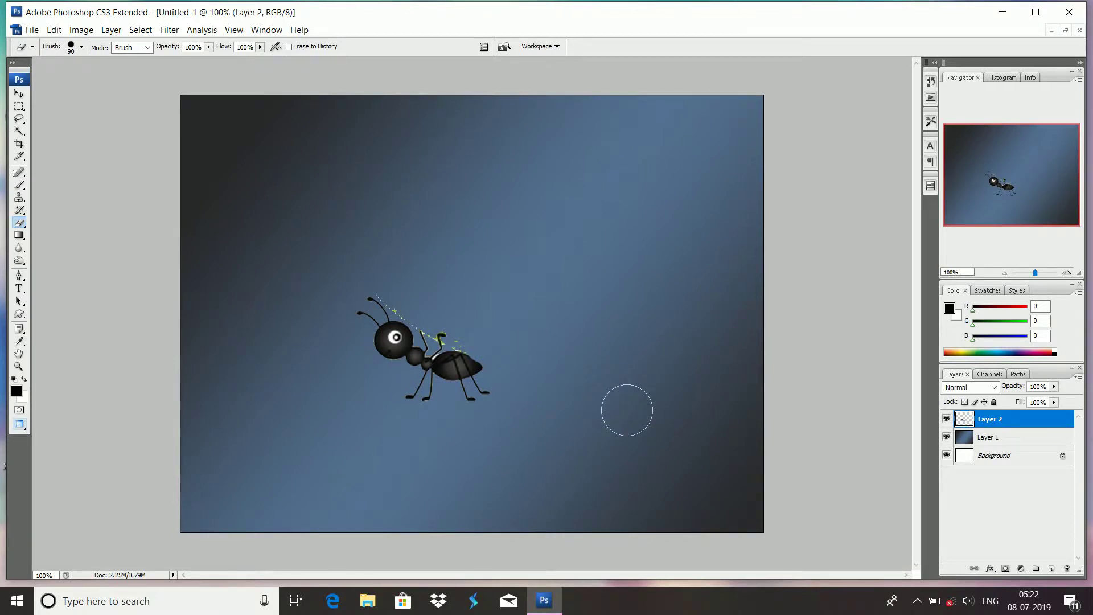
key(ctrl+plus)
key(ctrl+plus)
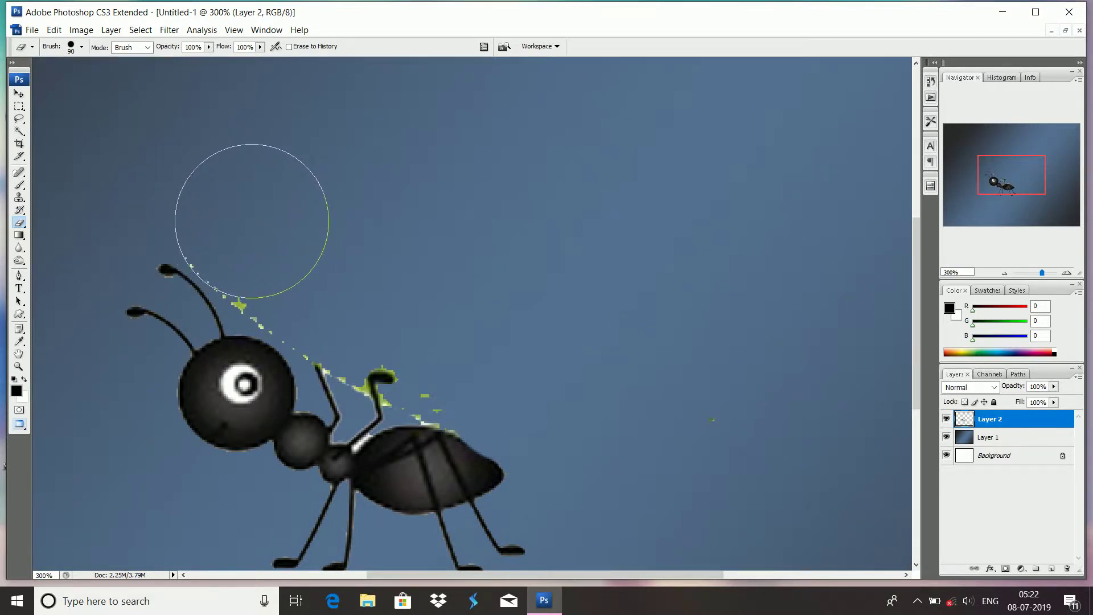
drag(252, 222, 323, 281)
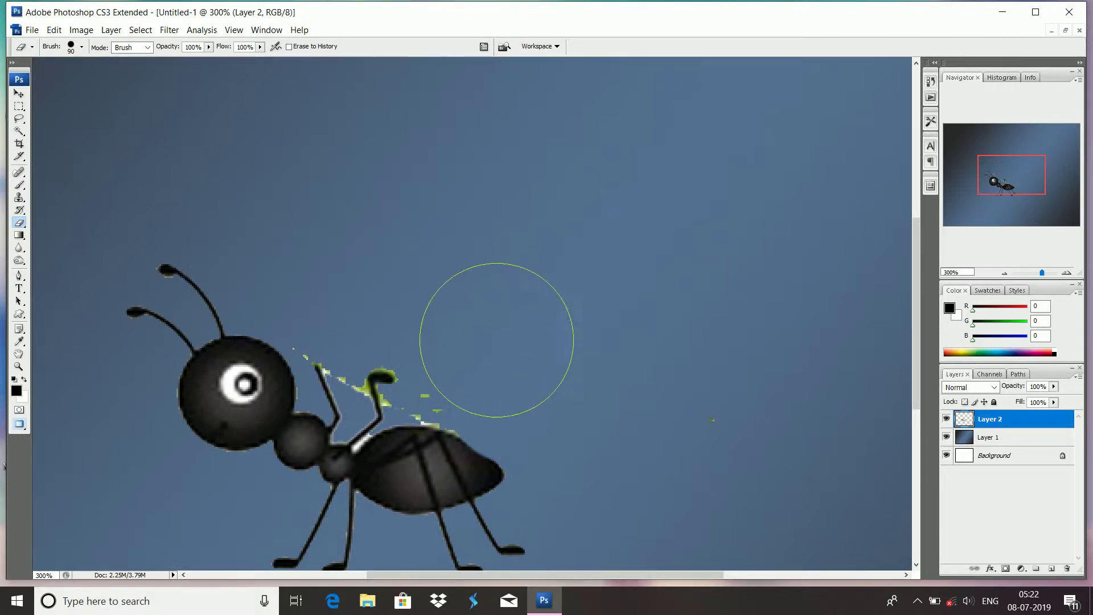
Step: Reduce the eraser brush to 20 and erase the green specks above the ant's abdomen and between its raised front legs
key(bracketleft)
key(bracketleft)
key(bracketleft)
key(bracketleft)
key(bracketleft)
key(bracketleft)
key(bracketleft)
key(bracketleft)
mouse_move(426, 393)
mouse_down()
mouse_move(418, 402)
mouse_move(467, 420)
mouse_up()
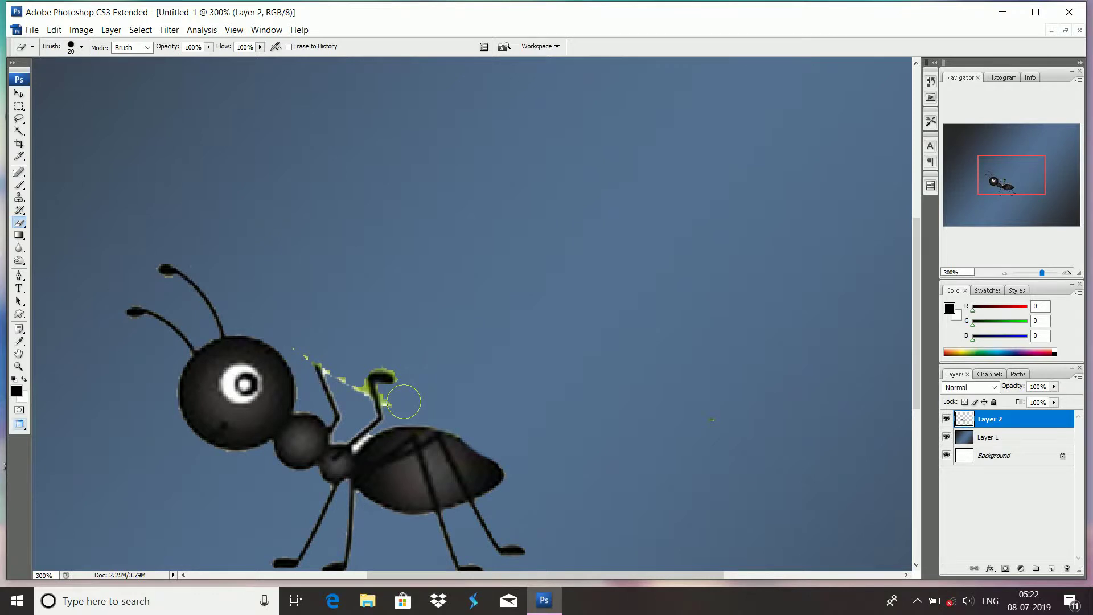
mouse_move(404, 402)
mouse_down()
mouse_move(393, 399)
mouse_move(402, 402)
mouse_move(413, 377)
mouse_move(385, 351)
mouse_move(349, 369)
mouse_move(356, 406)
mouse_move(331, 351)
mouse_move(305, 347)
mouse_move(327, 350)
mouse_move(340, 371)
mouse_up()
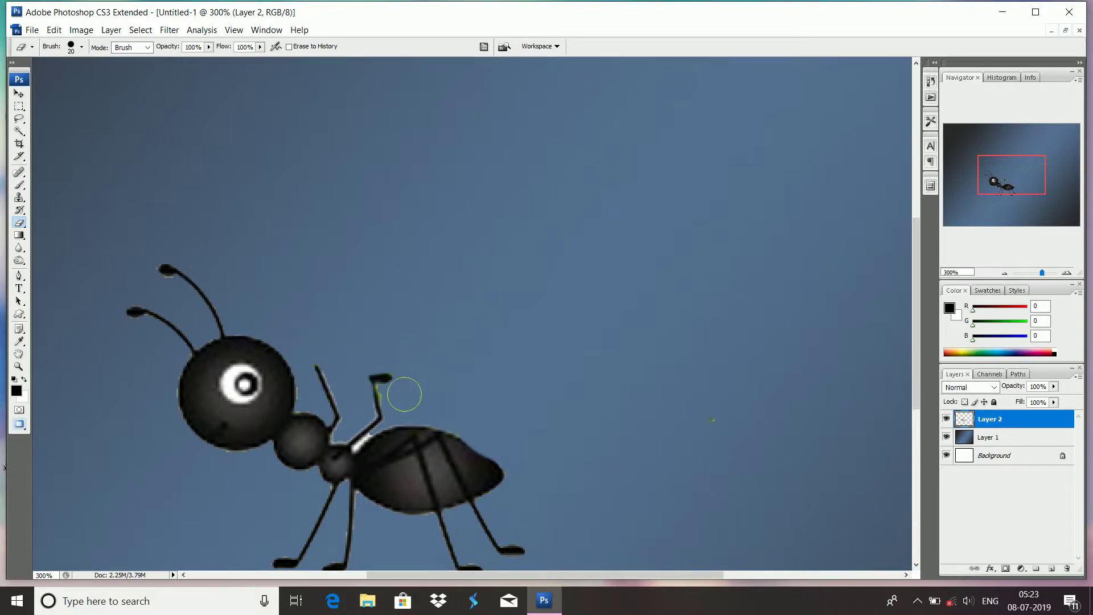
Step: Undo the last eraser stroke beside the ant's raised leg, reduce the brush to 8 and clean the leg's green fringe
drag(404, 395, 395, 392)
key(ctrl+z)
key(bracketleft)
key(bracketleft)
key(bracketleft)
Step: Remove the white patch between the ant's raised leg and abdomen with the Magic Eraser tool at tolerance 32
right_click(17, 222)
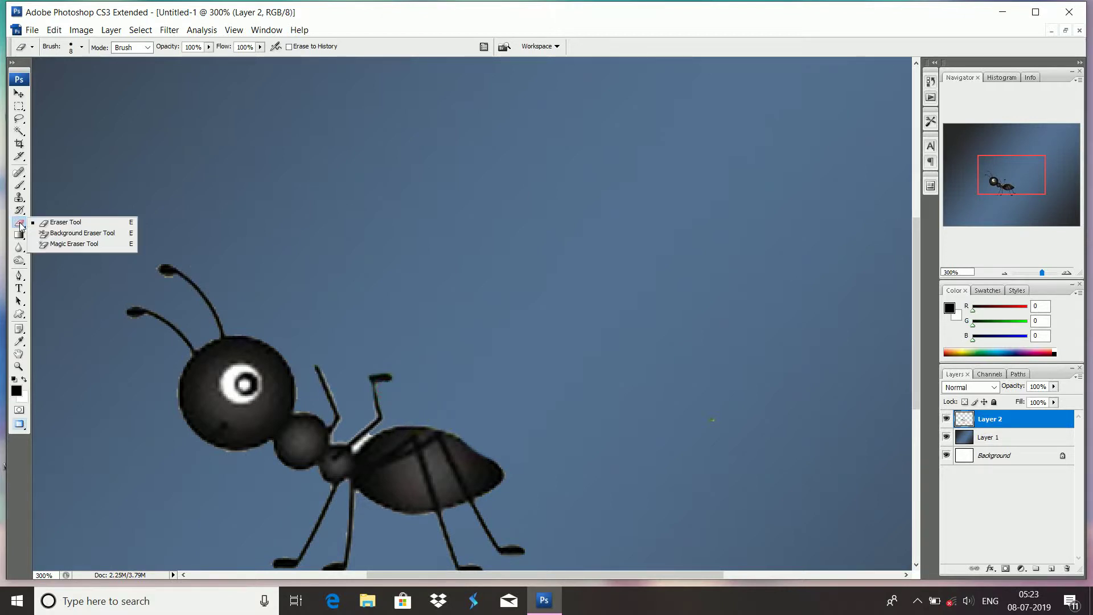
click(58, 244)
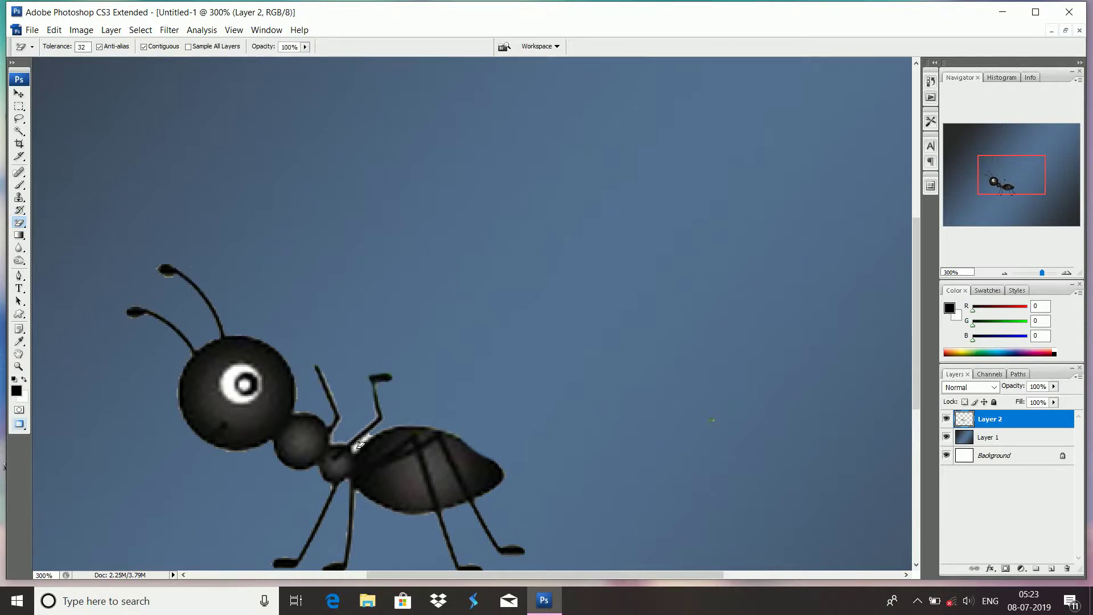
click(368, 445)
click(364, 441)
Step: Clean the light fringes around the ant's feet, head and antenna with the Eraser tool at brush size 7
scroll(464, 504, down, 4)
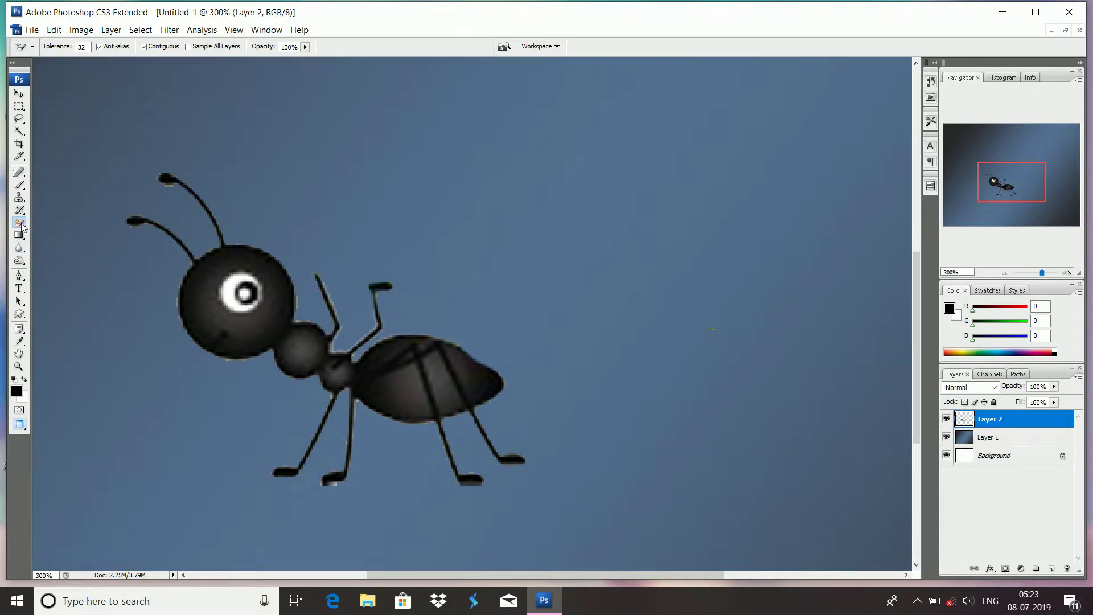
drag(19, 223, 82, 223)
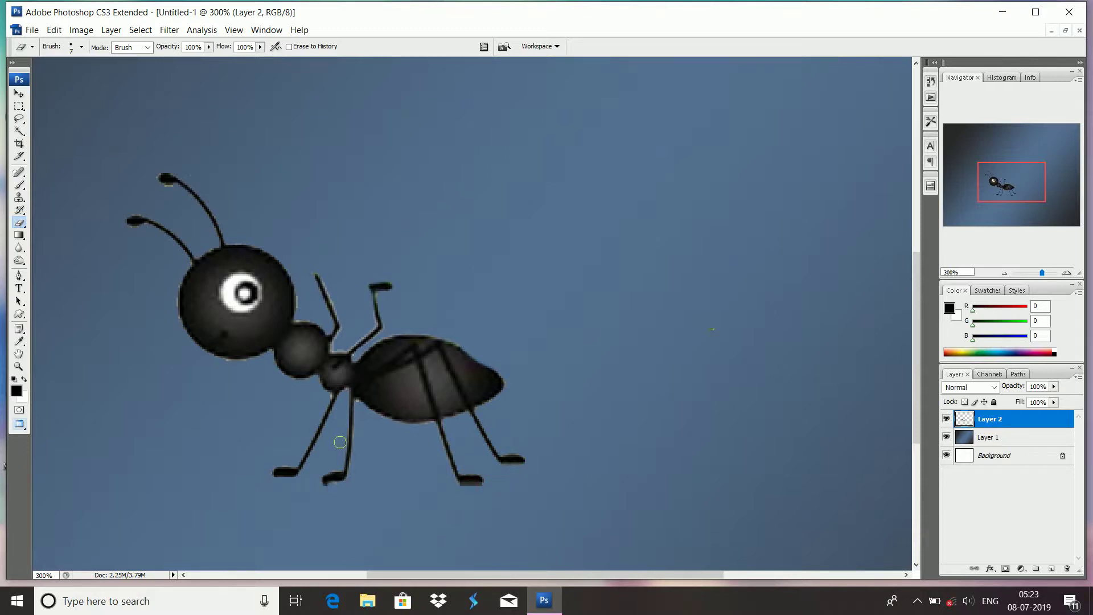
click(173, 283)
click(194, 176)
key(ctrl+minus)
key(ctrl+minus)
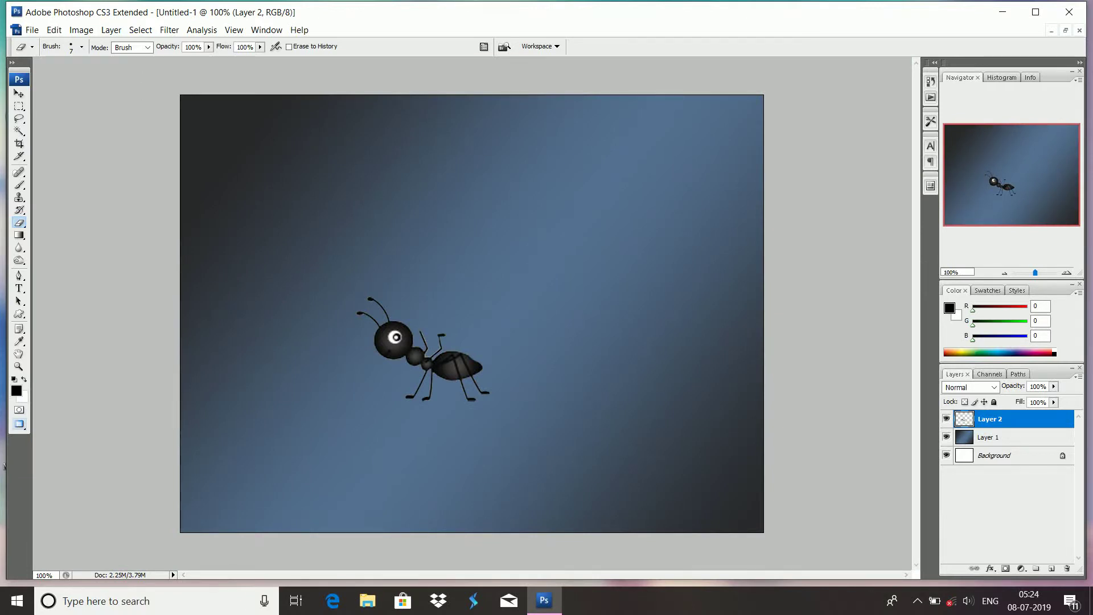
Step: Close the ant-and-leaf source picture and copy the apple picture into the gradient document with the Move tool
click(19, 94)
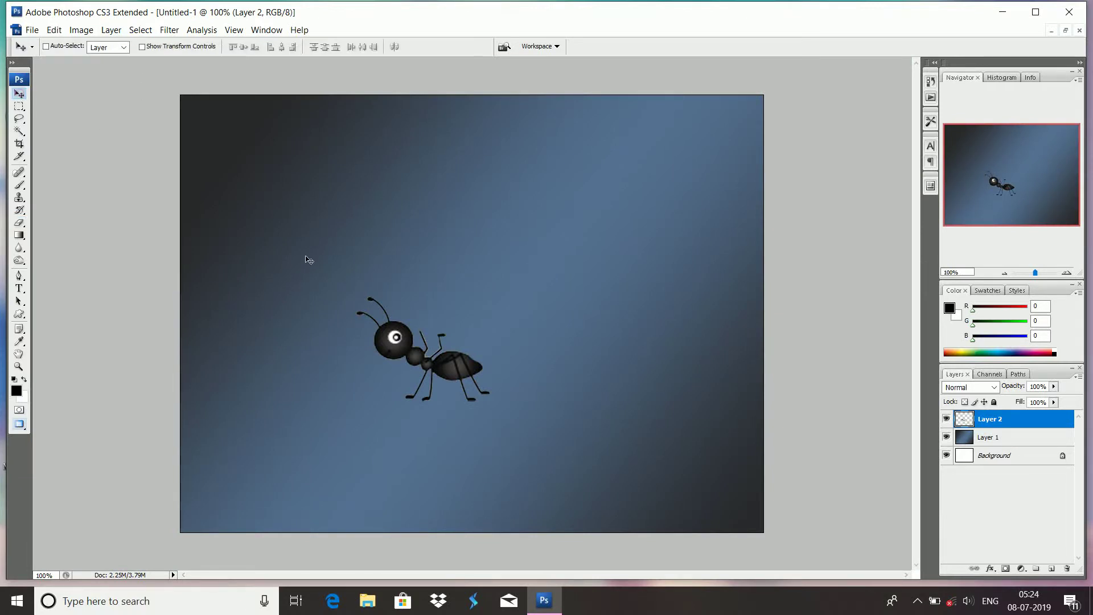
click(1065, 30)
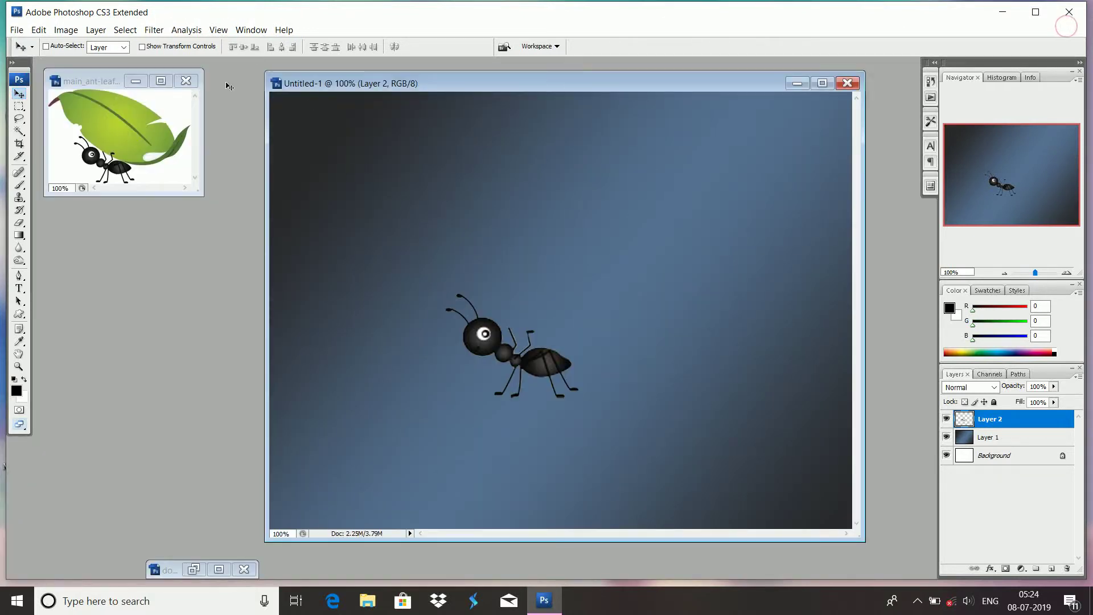
click(189, 85)
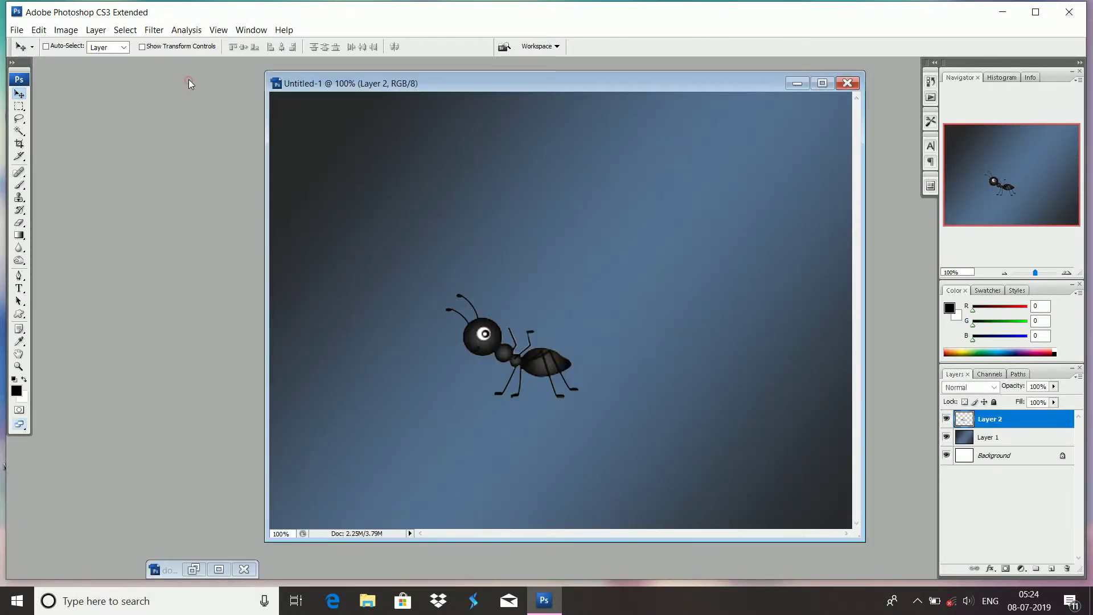
click(219, 570)
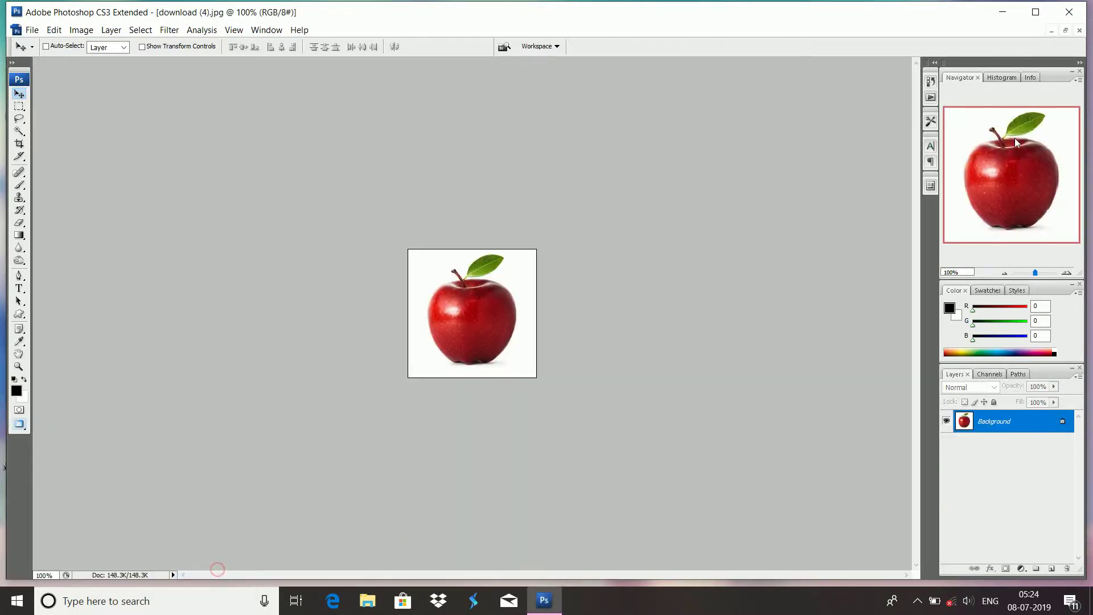
click(1067, 29)
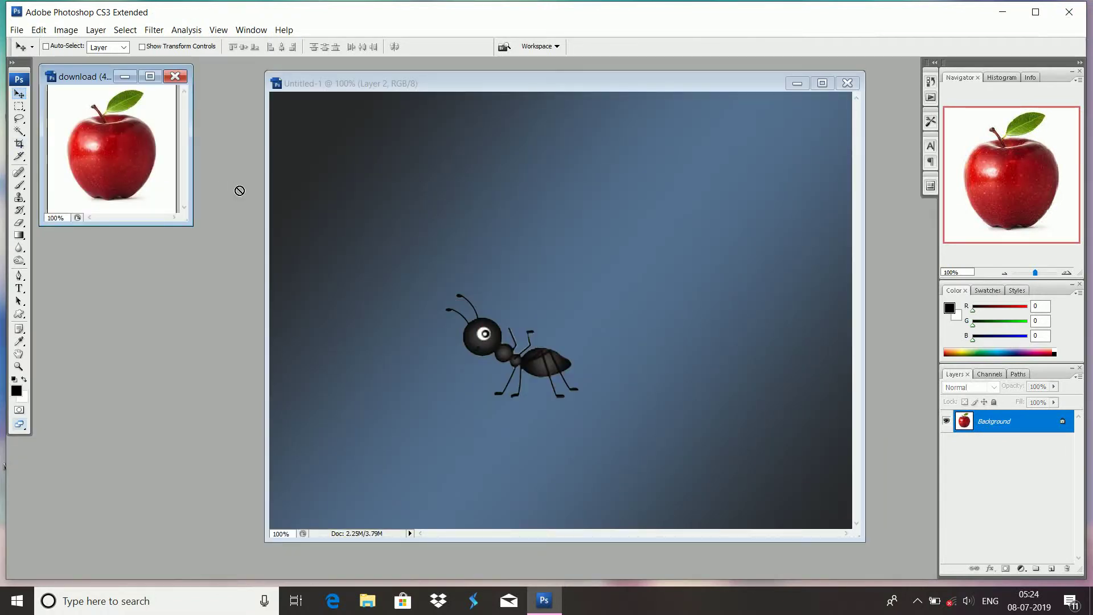
drag(239, 190, 644, 221)
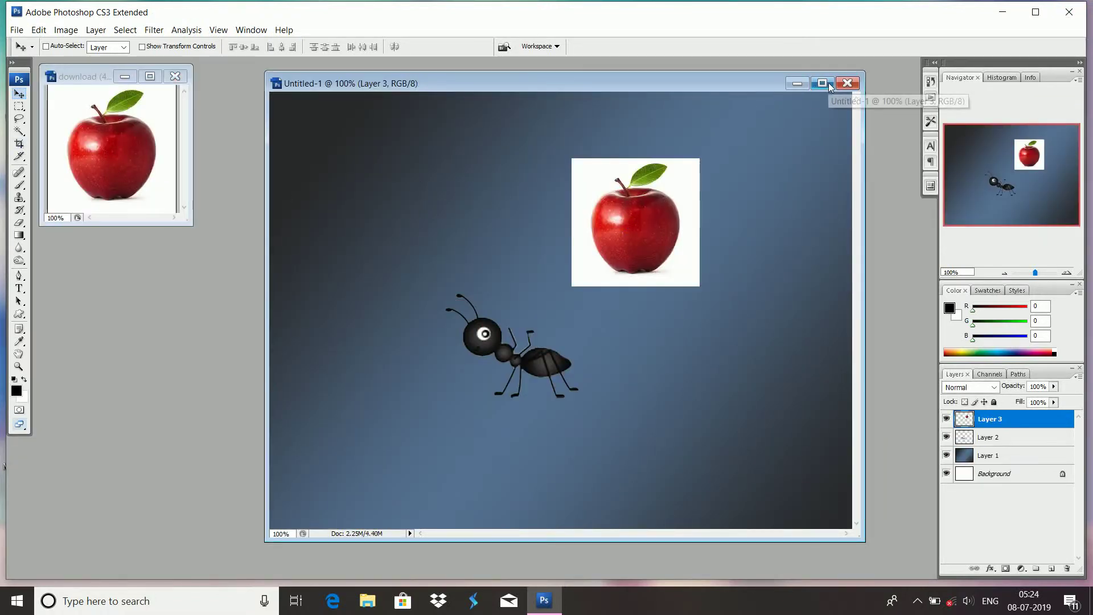
Step: Enlarge the apple picture with Free Transform and place it above and to the right of the ant
click(829, 85)
drag(538, 228, 548, 282)
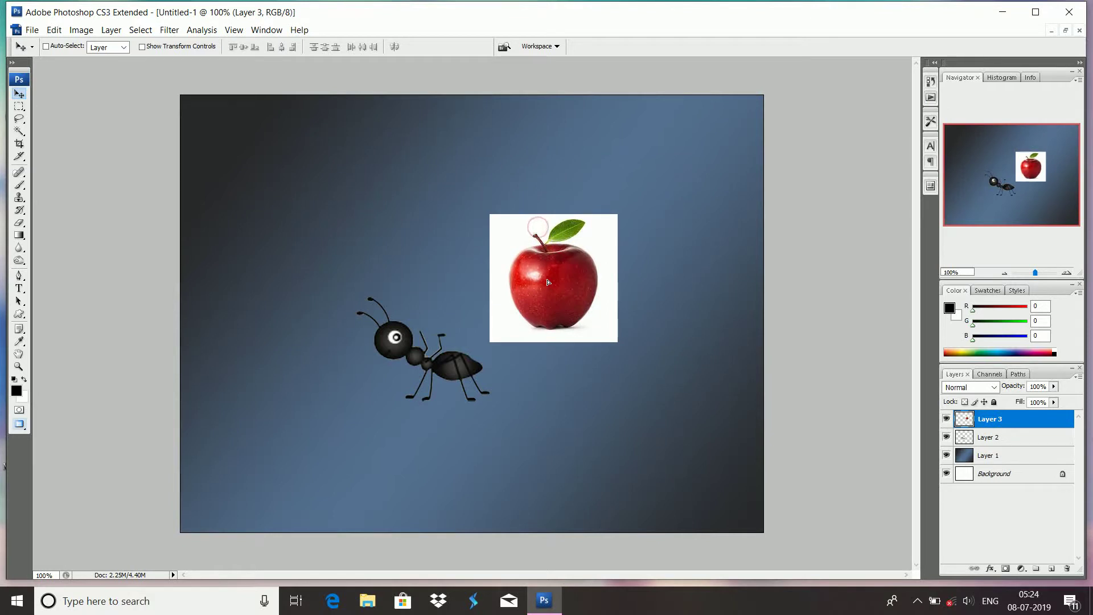
key(ctrl+t)
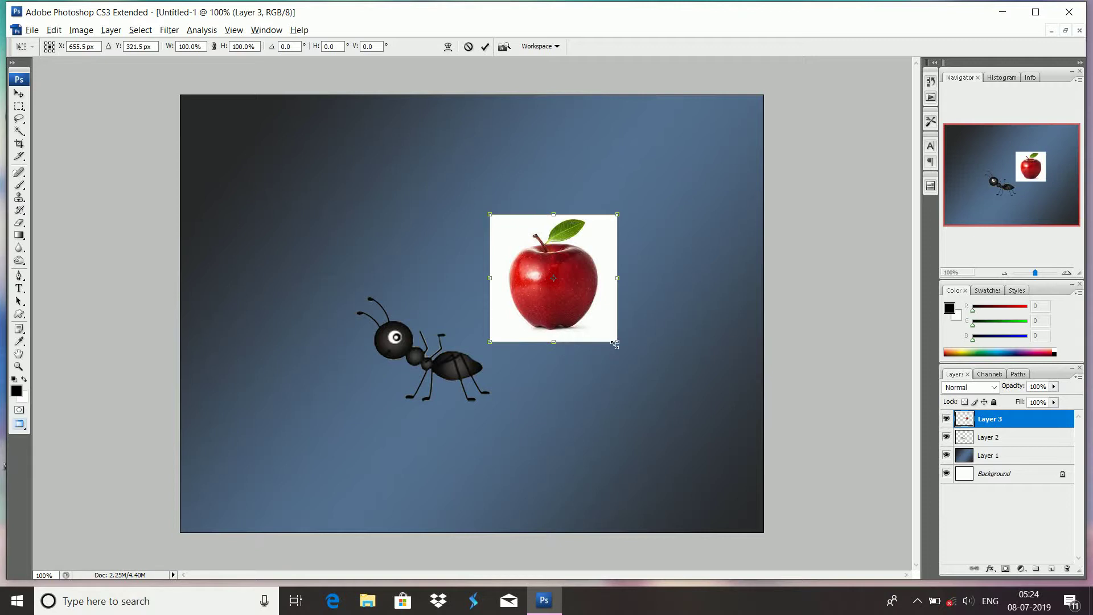
drag(616, 344, 642, 363)
key(Return)
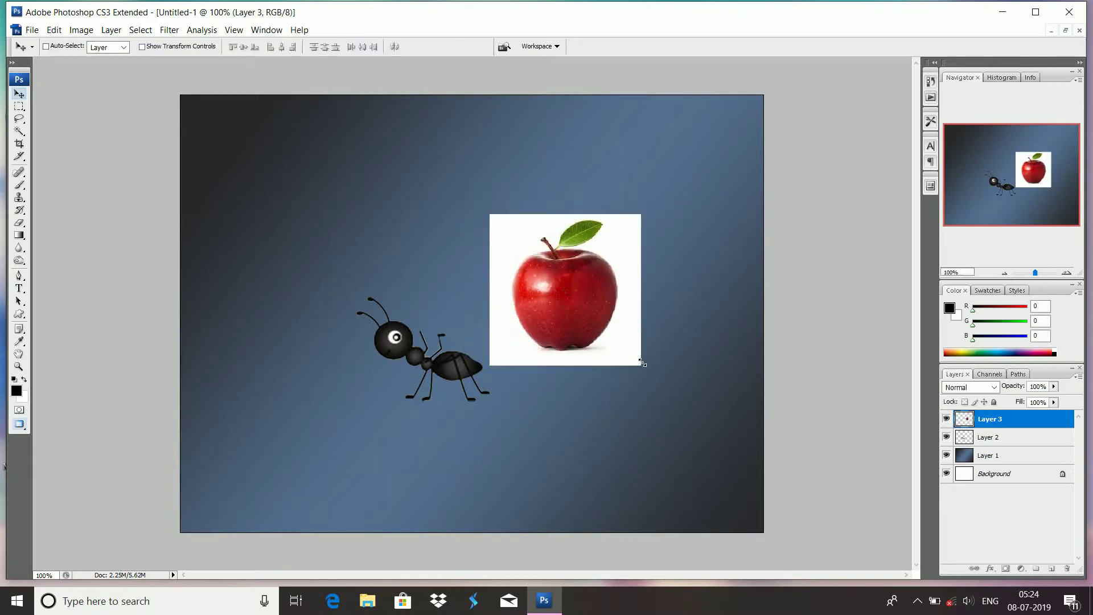
drag(587, 324, 599, 286)
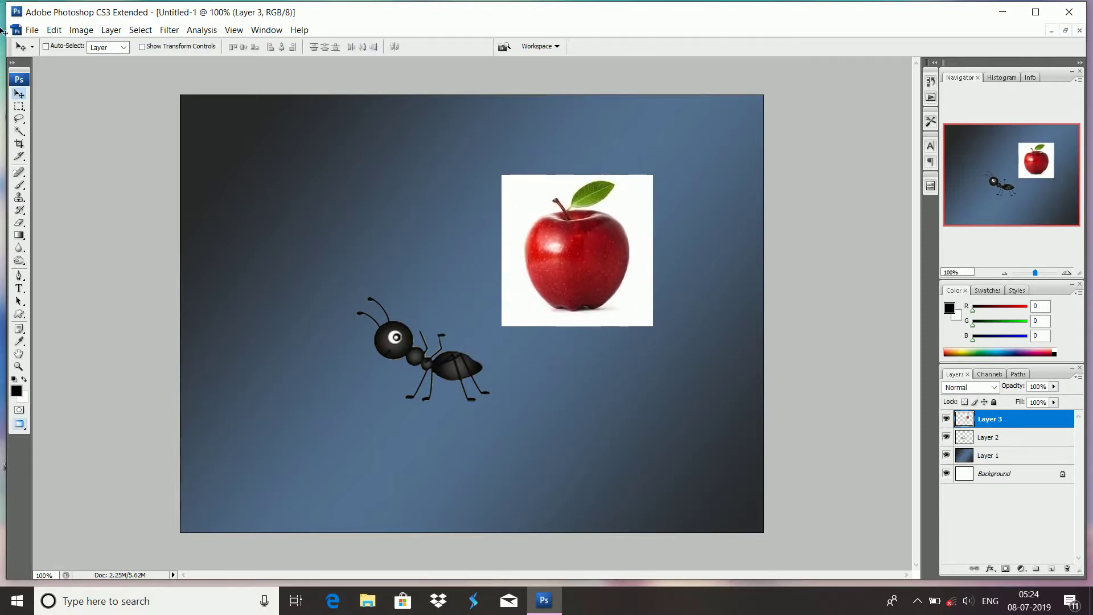
Step: Remove the white background around the apple with the Magic Eraser tool at tolerance 32
click(19, 222)
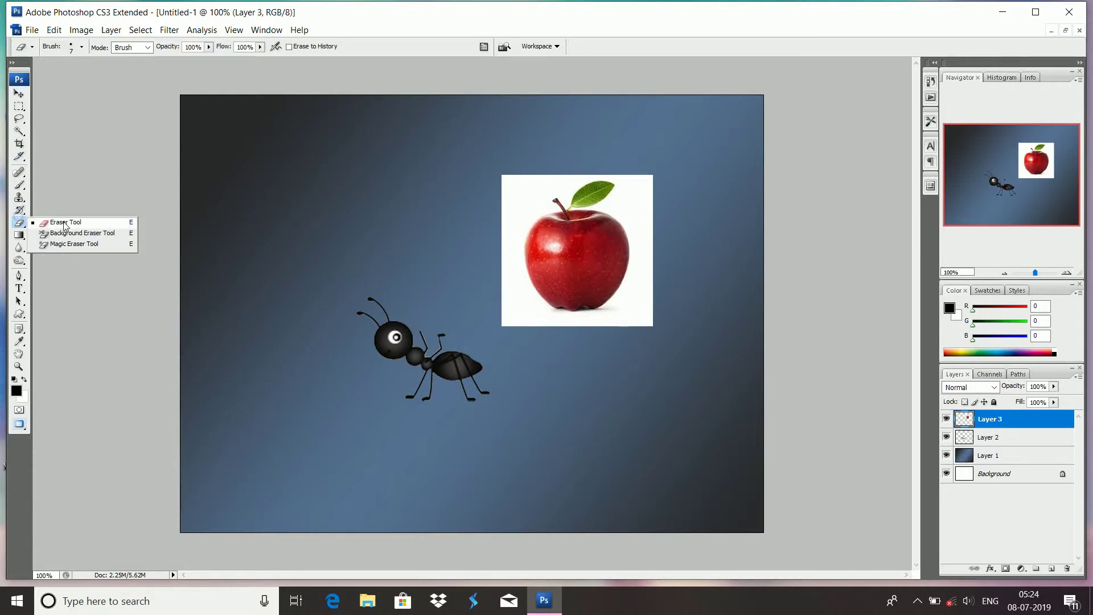
click(96, 244)
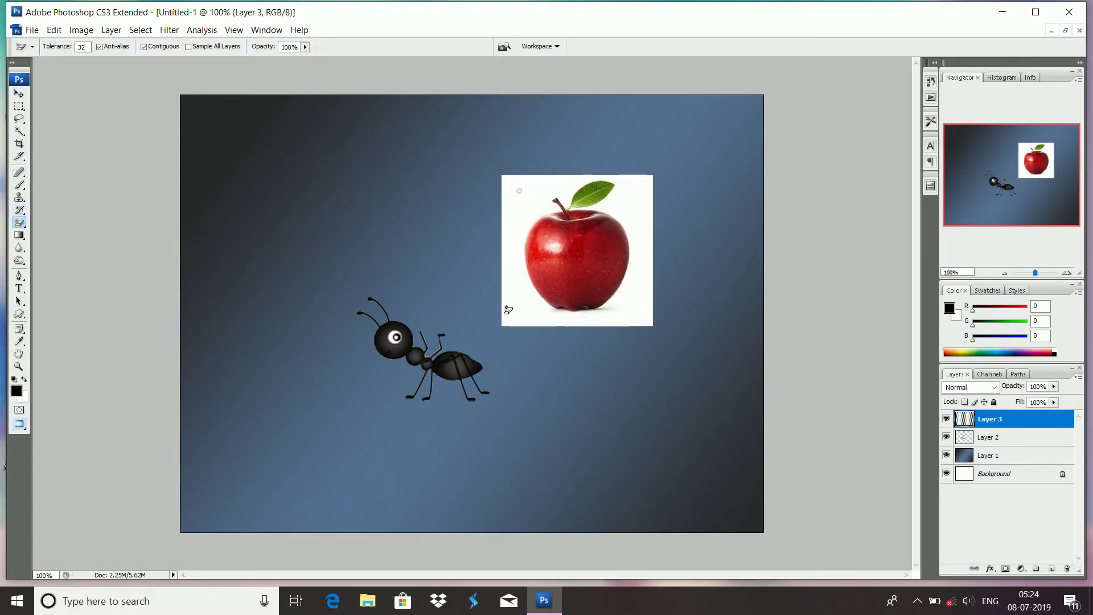
click(519, 191)
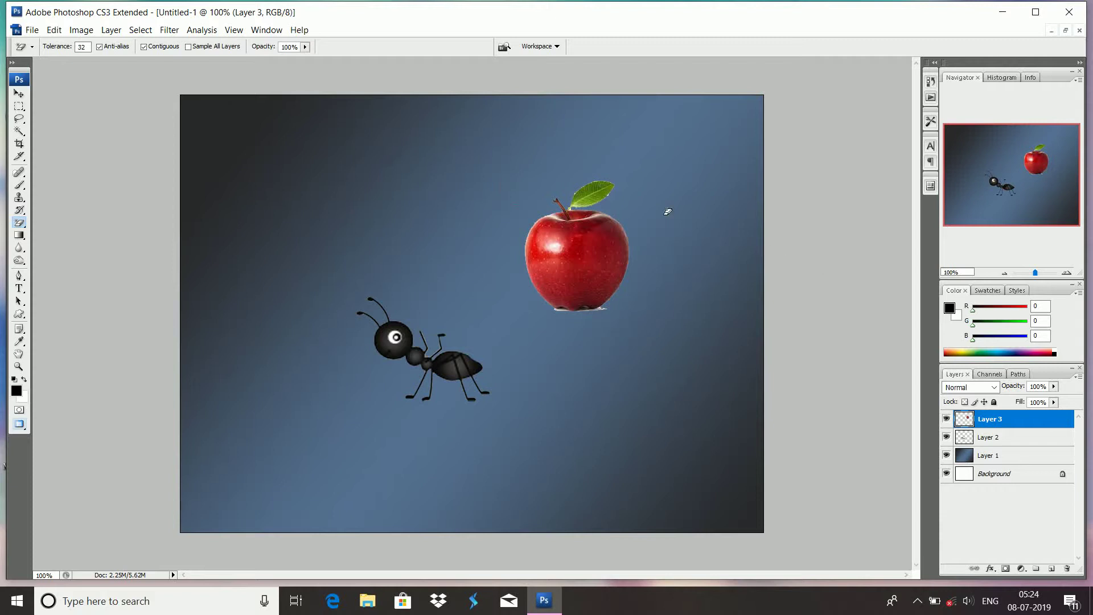
Step: Erase the leftover shadow and white fringe beneath the apple with a slightly enlarged Eraser brush
click(18, 223)
click(52, 219)
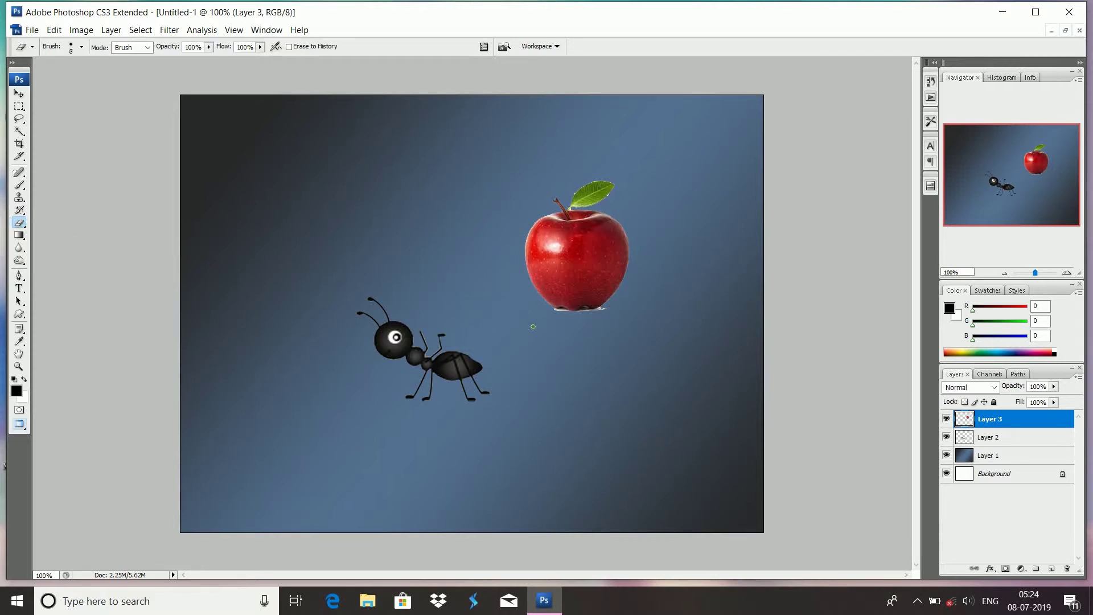
key(bracketright)
click(561, 315)
drag(561, 315, 606, 311)
key(ctrl+minus)
key(ctrl+plus)
Step: Select the ant's layer on the canvas and move the ant down near the lower edge of the picture
click(18, 94)
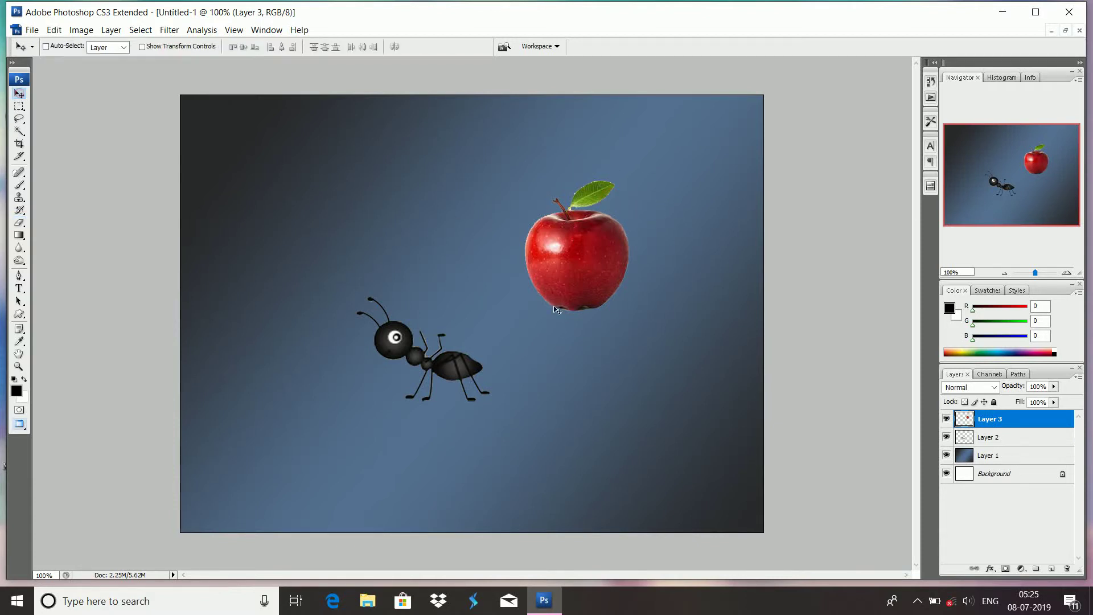
right_click(391, 333)
click(411, 354)
drag(401, 340, 412, 452)
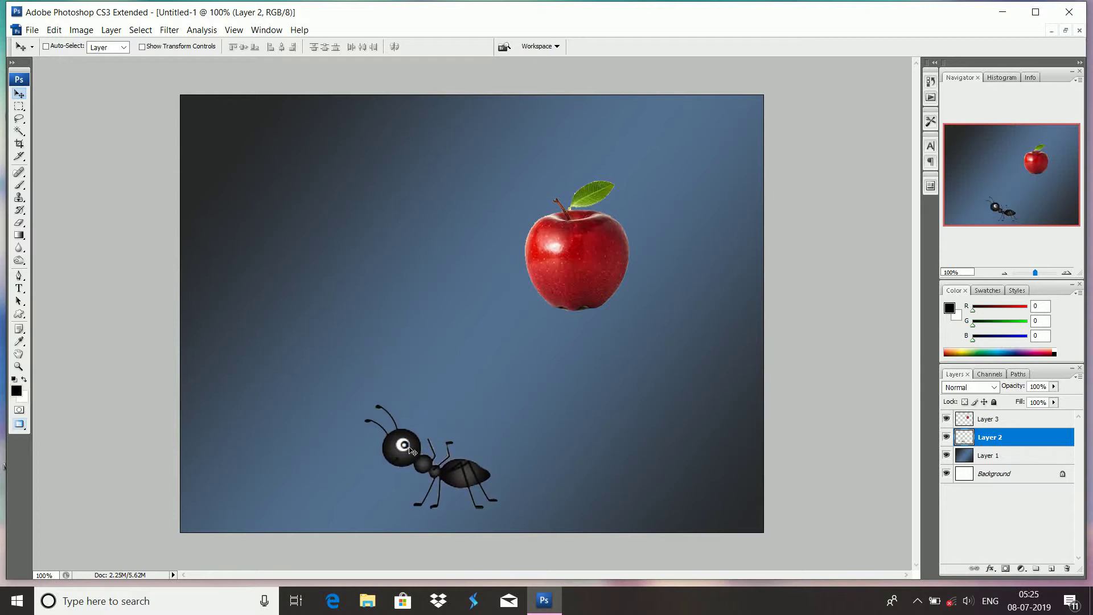
Step: Enlarge the ant with Free Transform and shift it so its feet stand on the canvas's lower edge
key(ctrl+t)
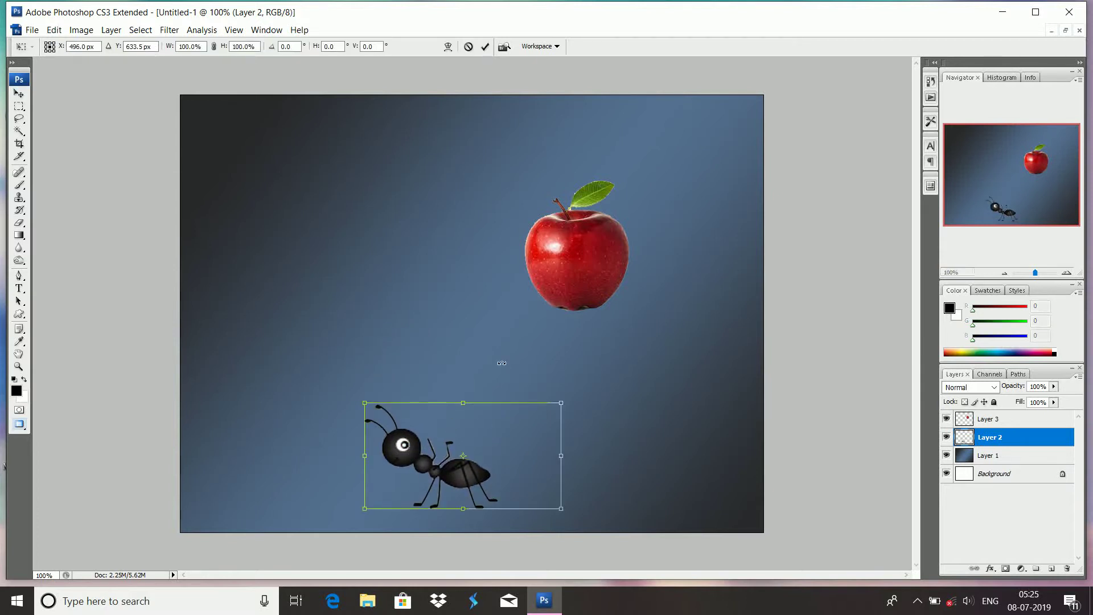
drag(560, 400, 631, 331)
key(Return)
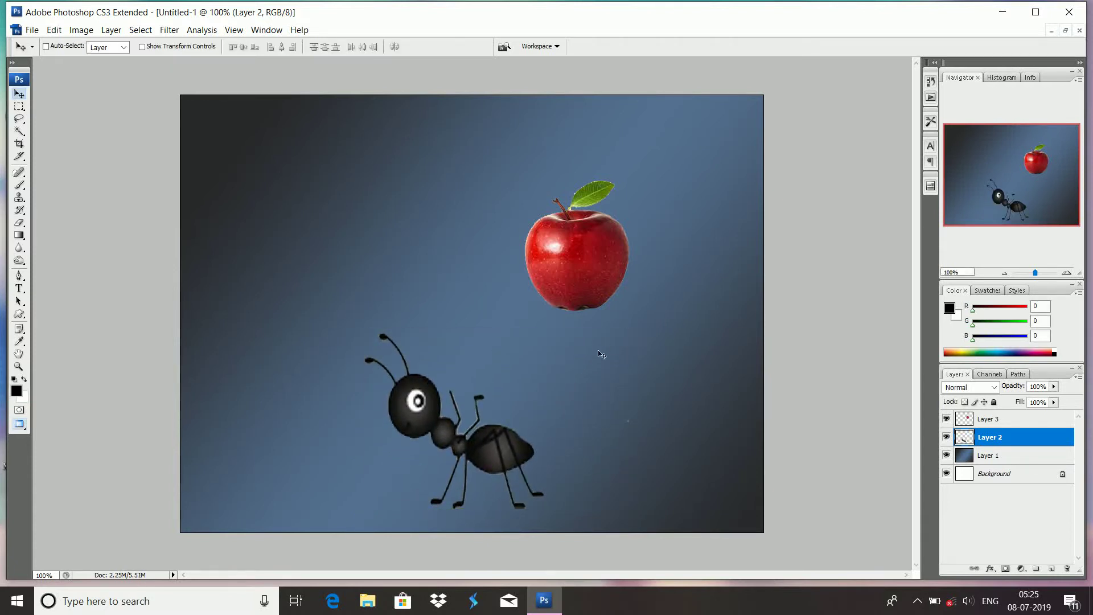
drag(479, 455, 461, 478)
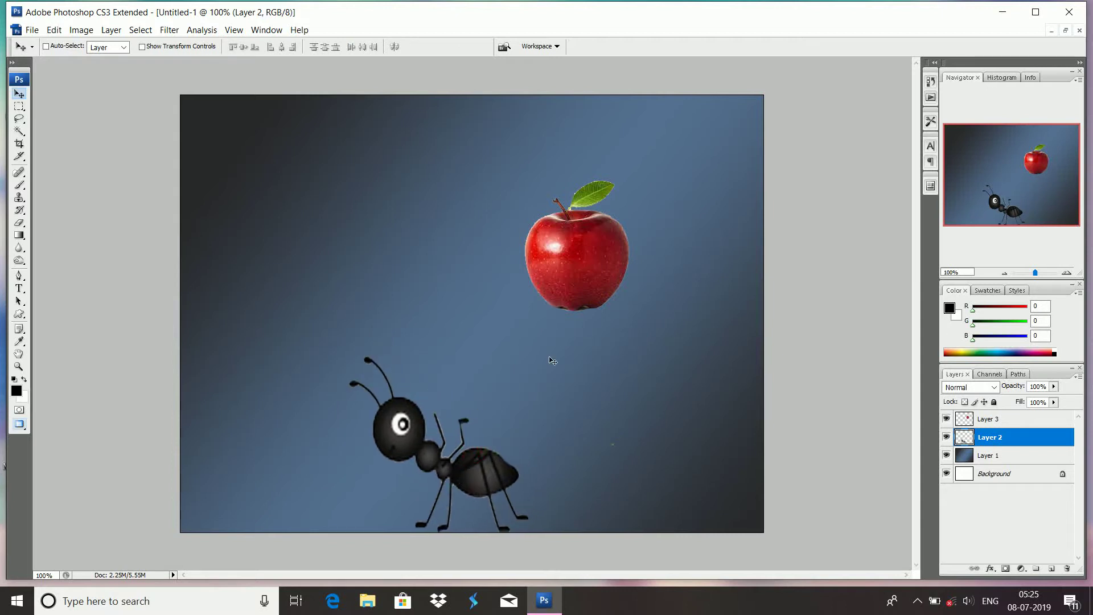
Step: Select the apple's layer on the canvas and move the apple onto the ant's raised front legs
right_click(581, 263)
click(593, 265)
drag(593, 265, 470, 371)
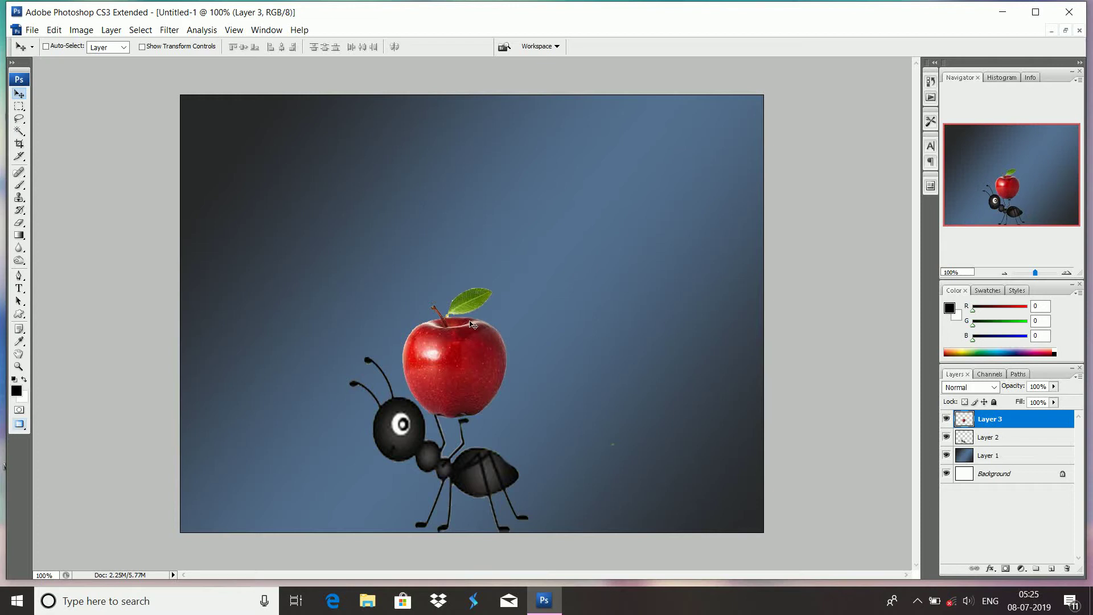
Step: Scale the apple to about 75.8% width and 73.5% height with Free Transform and centre it on the ant's raised legs
key(ctrl+t)
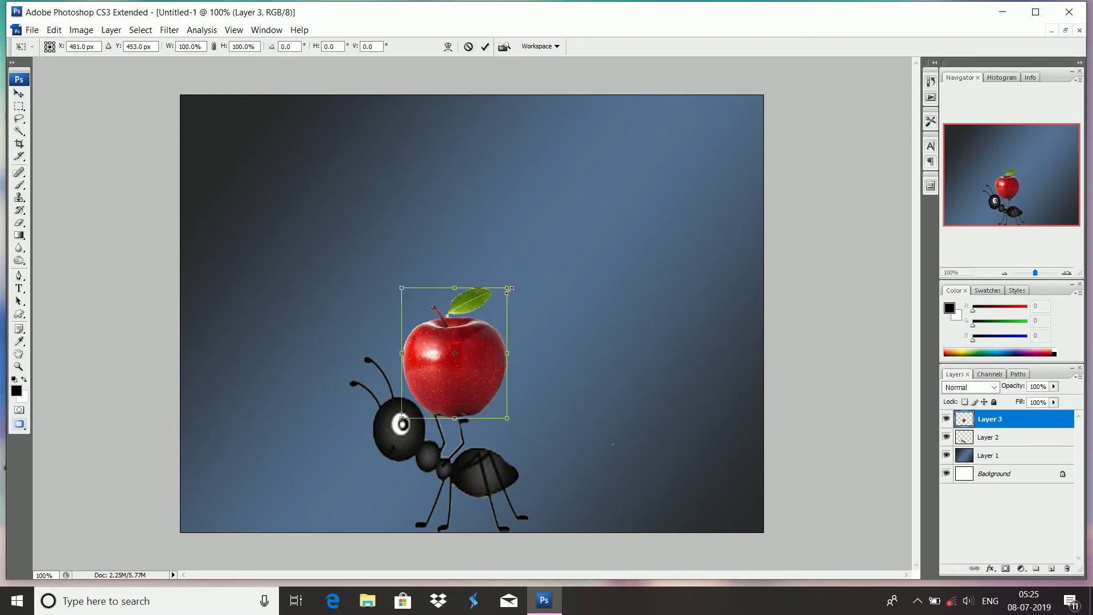
drag(508, 290, 487, 322)
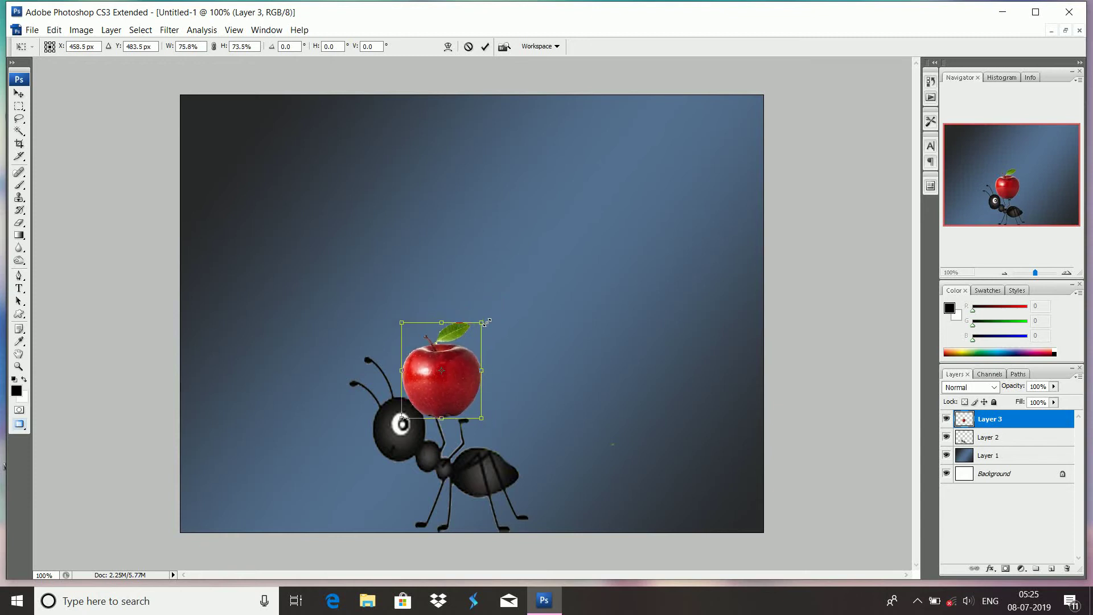
key(Return)
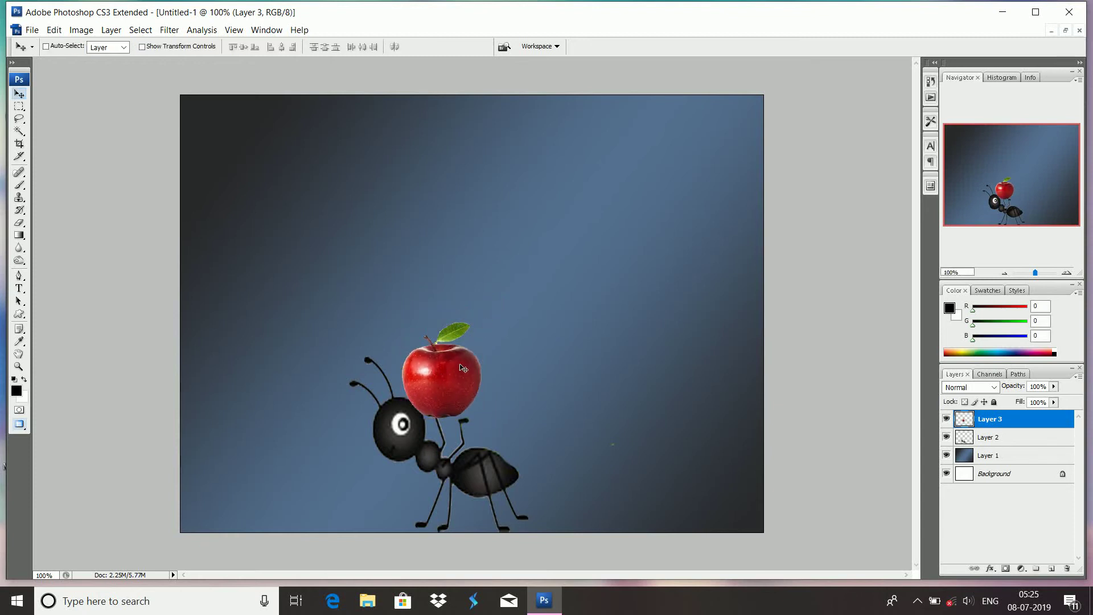
drag(460, 364, 471, 374)
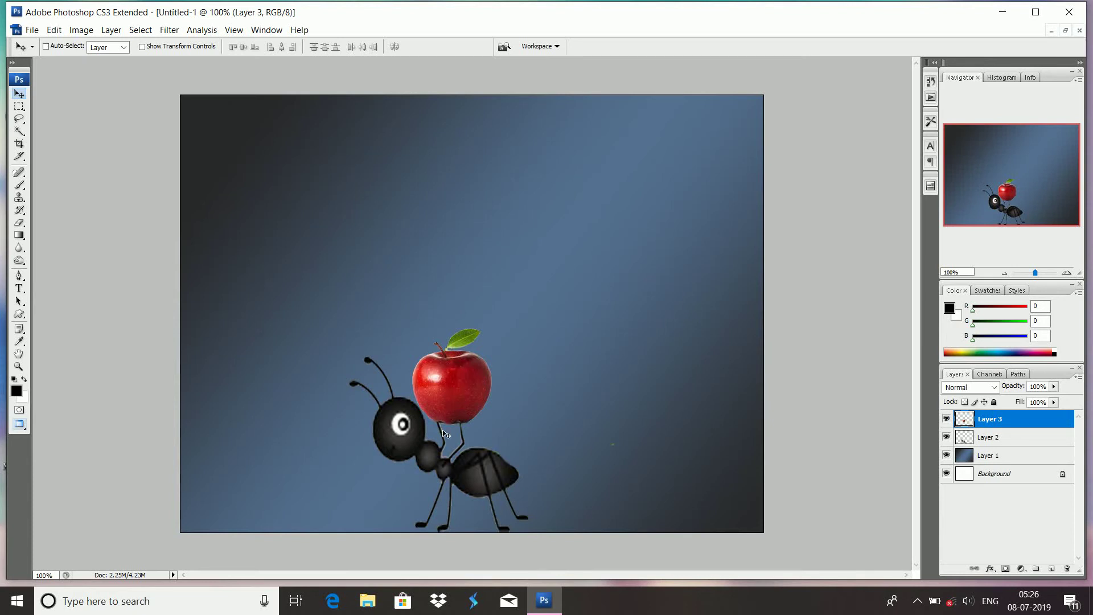
Step: Duplicate the apple twice and stack the copies above the first apple
alt+drag(423, 475, 453, 275)
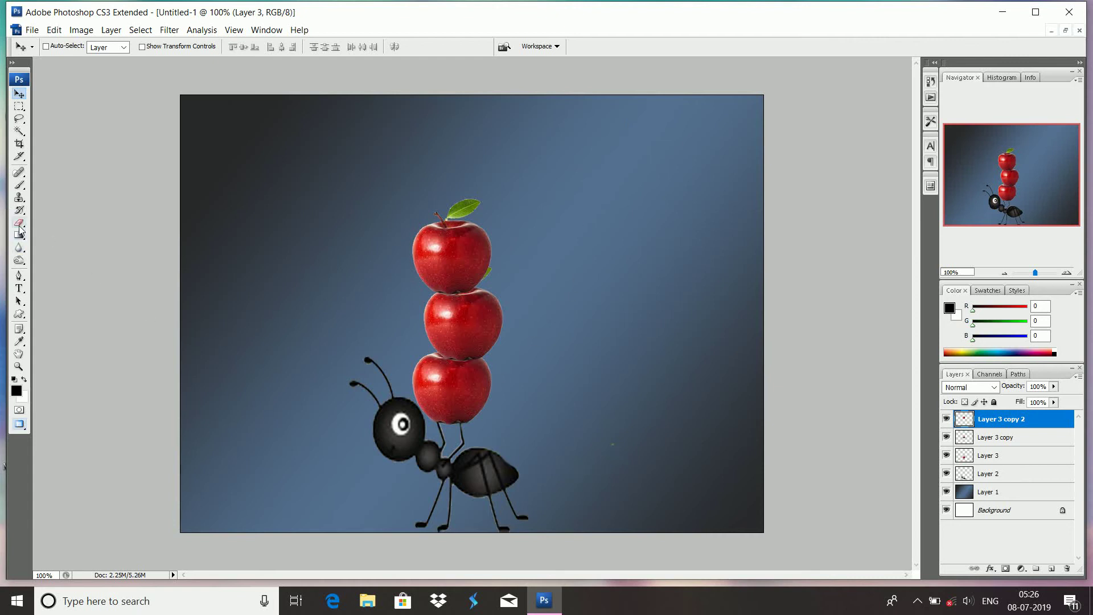
Step: Erase the stray speck behind the ant on Layer 2 at brush size 20 and return to the Move tool
drag(19, 222, 68, 224)
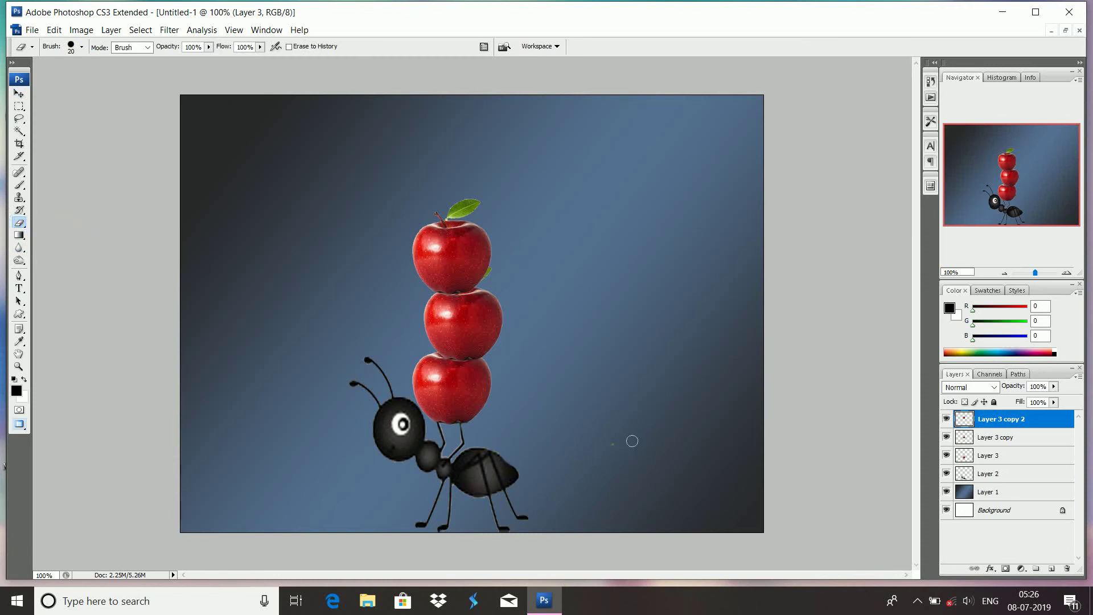
click(991, 478)
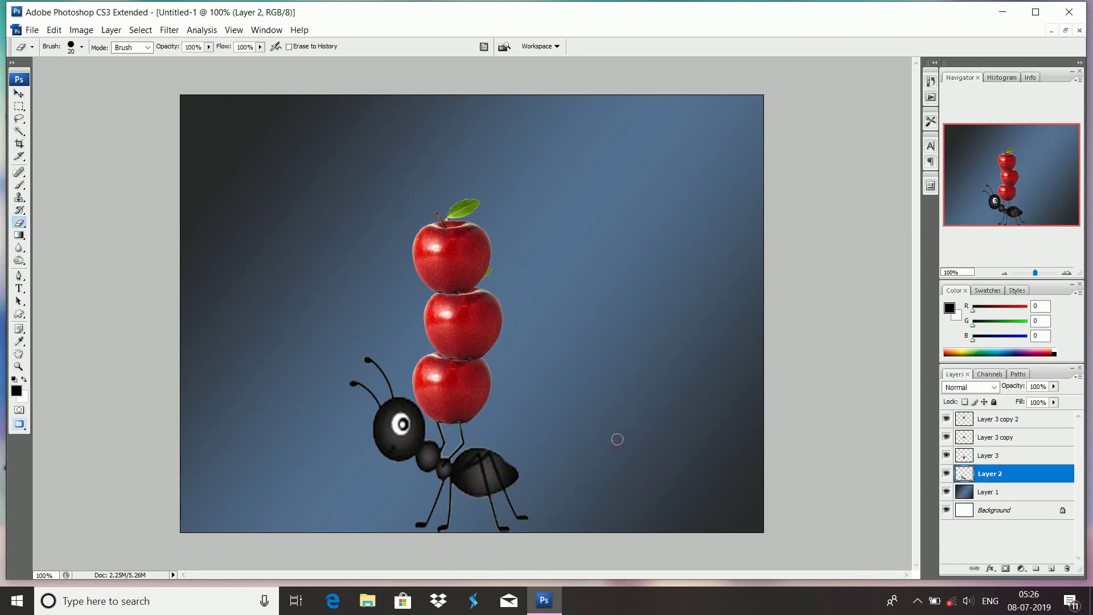
drag(617, 439, 607, 444)
click(19, 93)
click(20, 224)
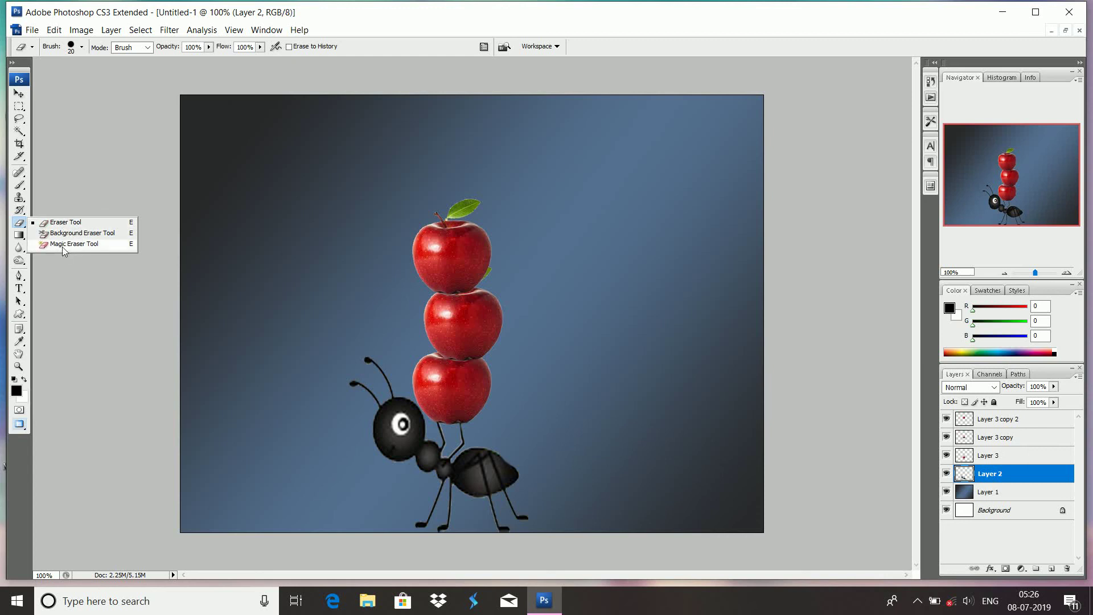
click(19, 93)
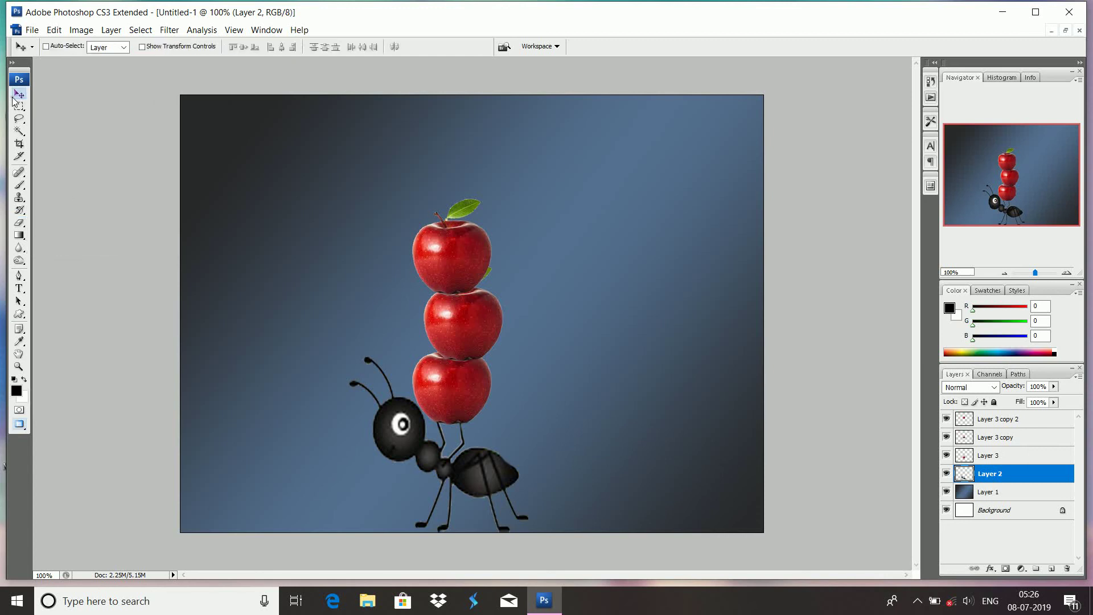